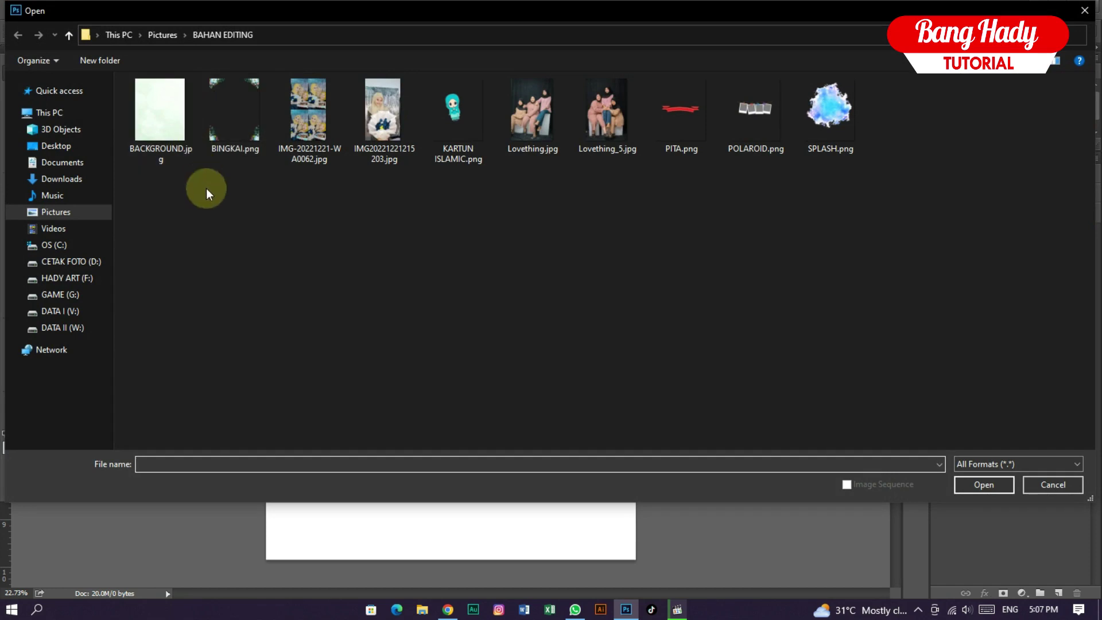
{"action": "left_click_drag", "start_coordinate": [138, 230], "coordinate": [1094, 72]}
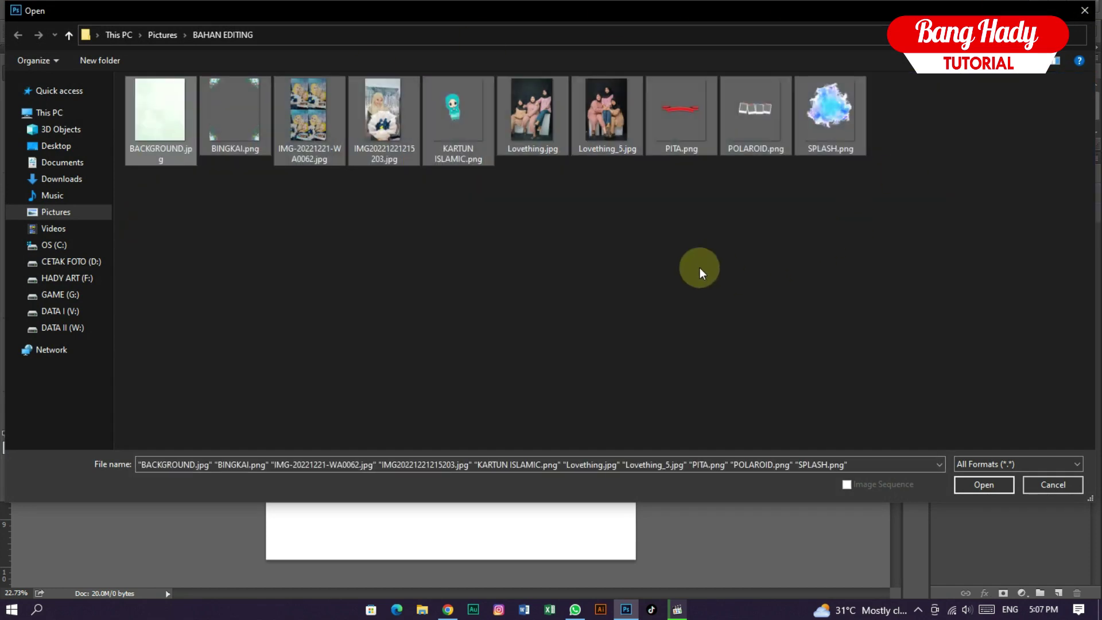
{"action": "left_click", "coordinate": [851, 125]}
{"action": "left_click", "coordinate": [168, 129], "text": "shift"}
{"action": "left_click", "coordinate": [538, 202]}
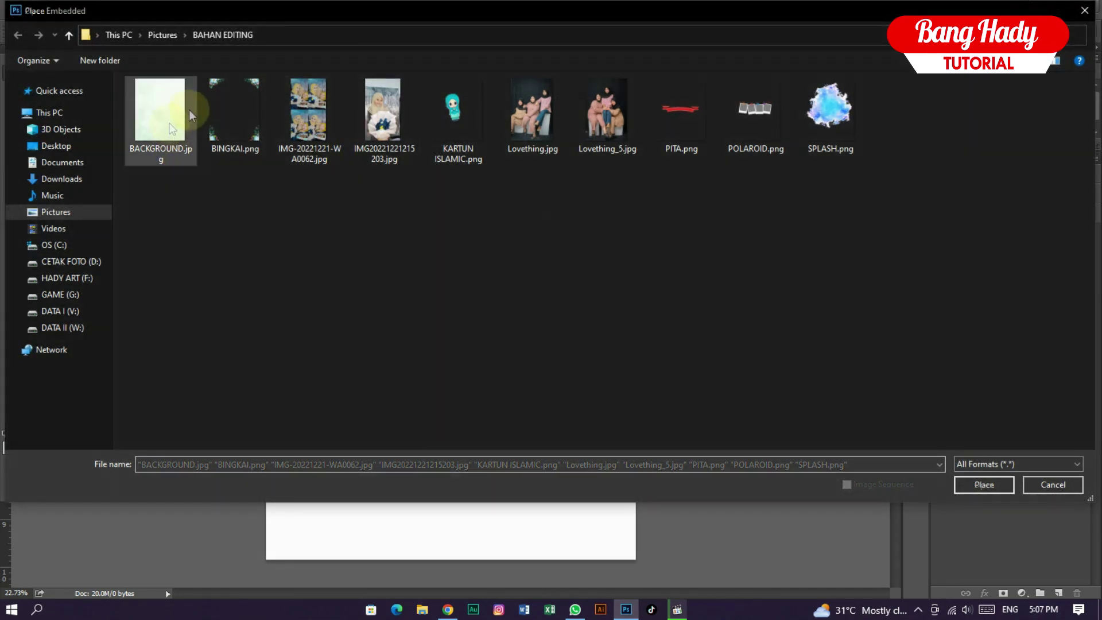
- Place BACKGROUND.jpg and BINGKAI.png as embedded layers at their default full-canvas size
{"action": "double_click", "coordinate": [175, 108]}
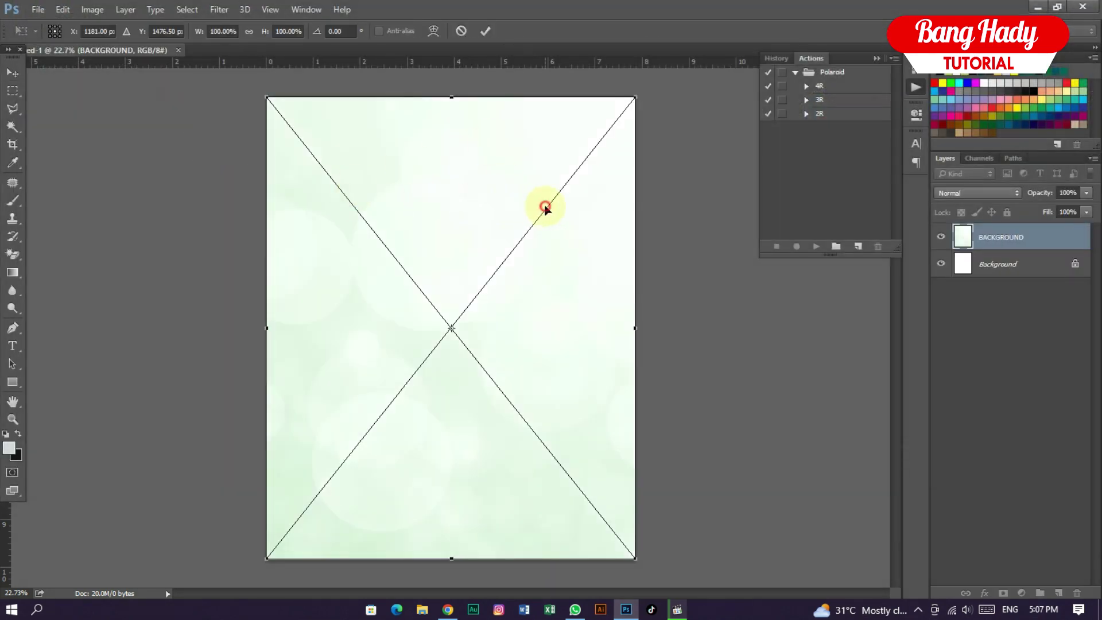
{"action": "double_click", "coordinate": [546, 207]}
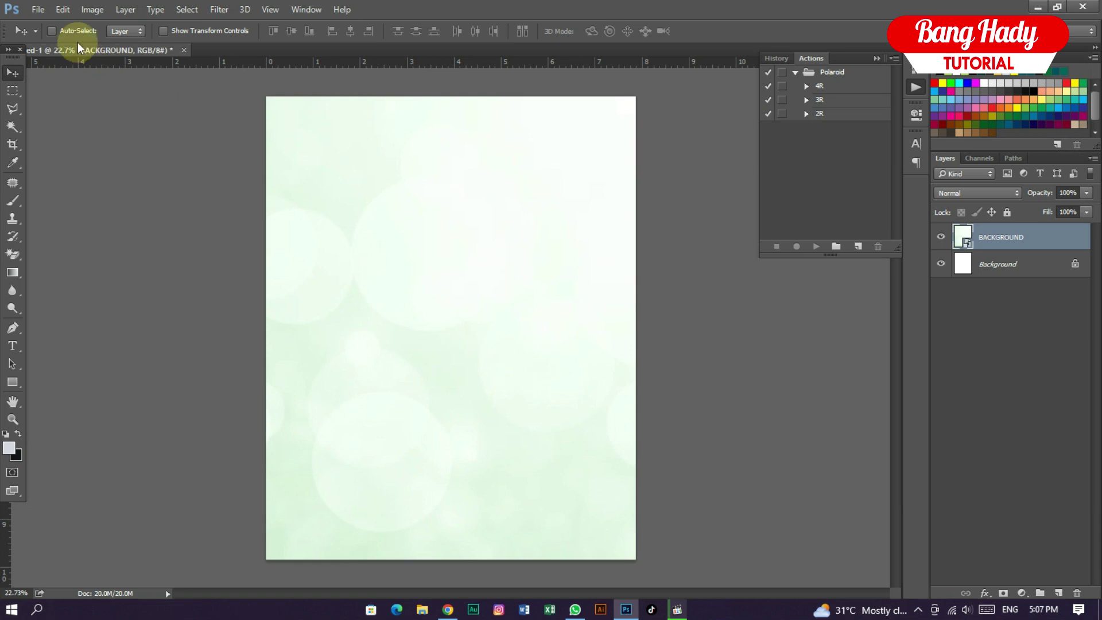
{"action": "left_click", "coordinate": [38, 9]}
{"action": "left_click", "coordinate": [80, 251]}
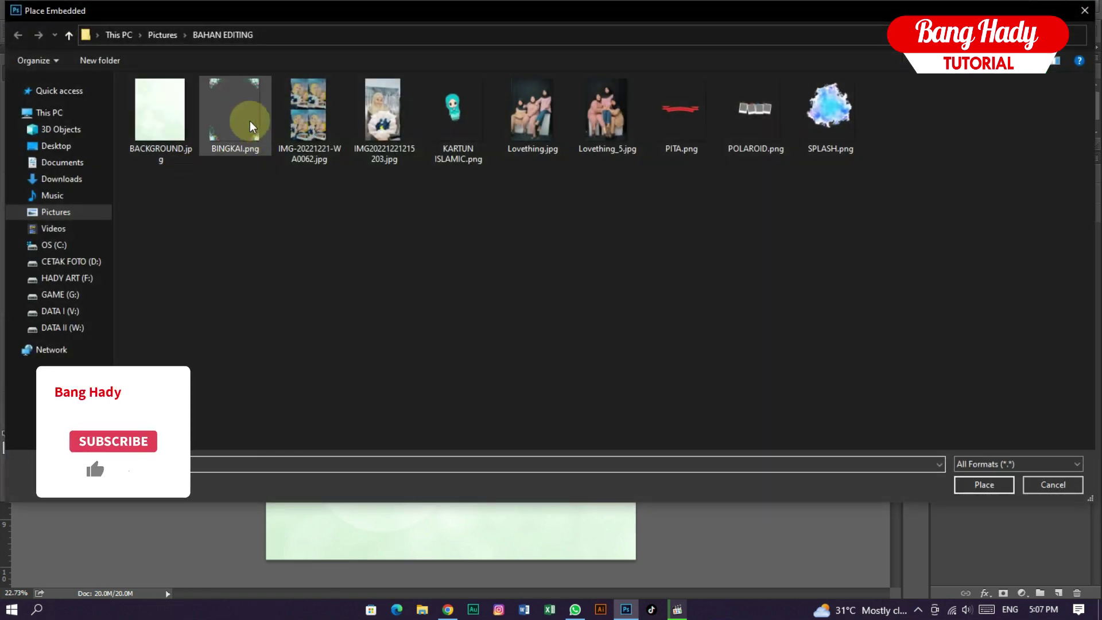
{"action": "double_click", "coordinate": [235, 120]}
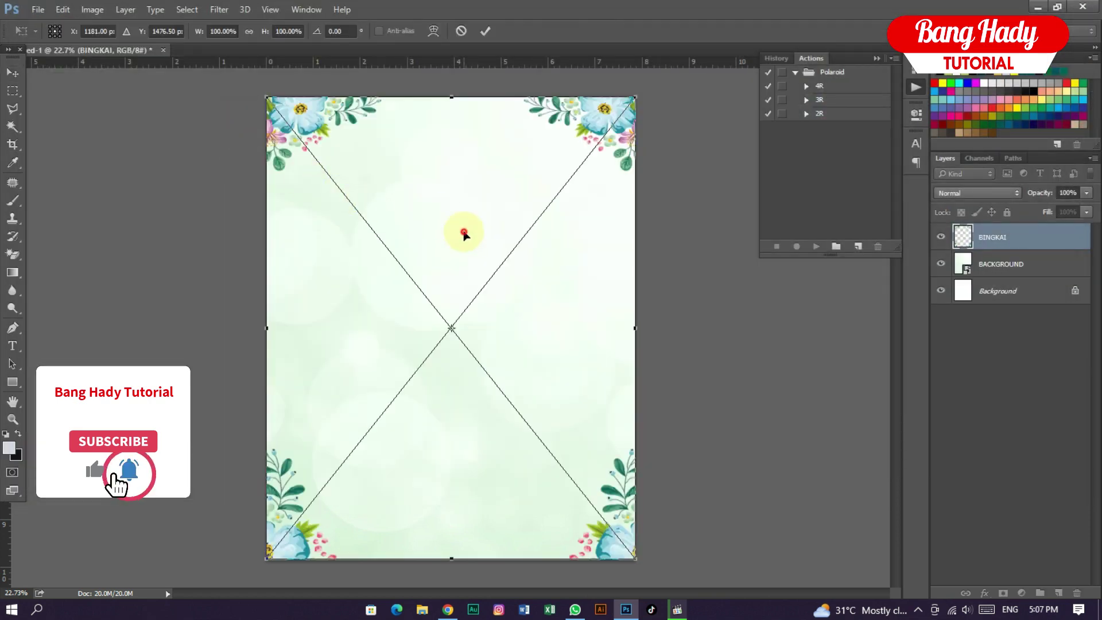
{"action": "key", "text": "Return"}
- Place SPLASH.png as an embedded layer above the floral frame at its default size
{"action": "left_click", "coordinate": [38, 9]}
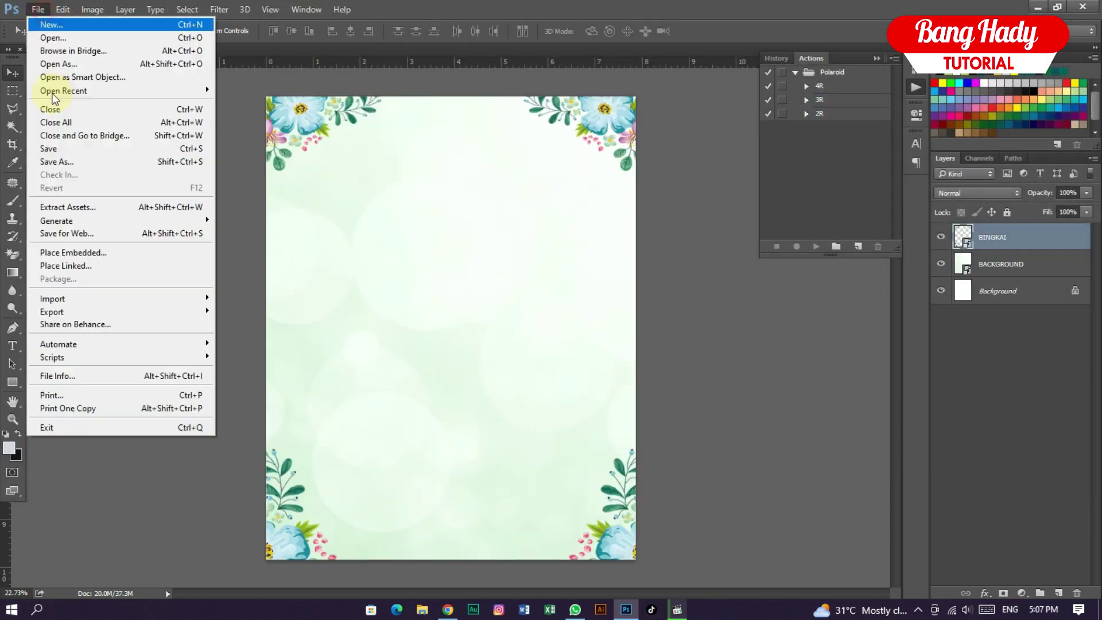
{"action": "left_click", "coordinate": [81, 255]}
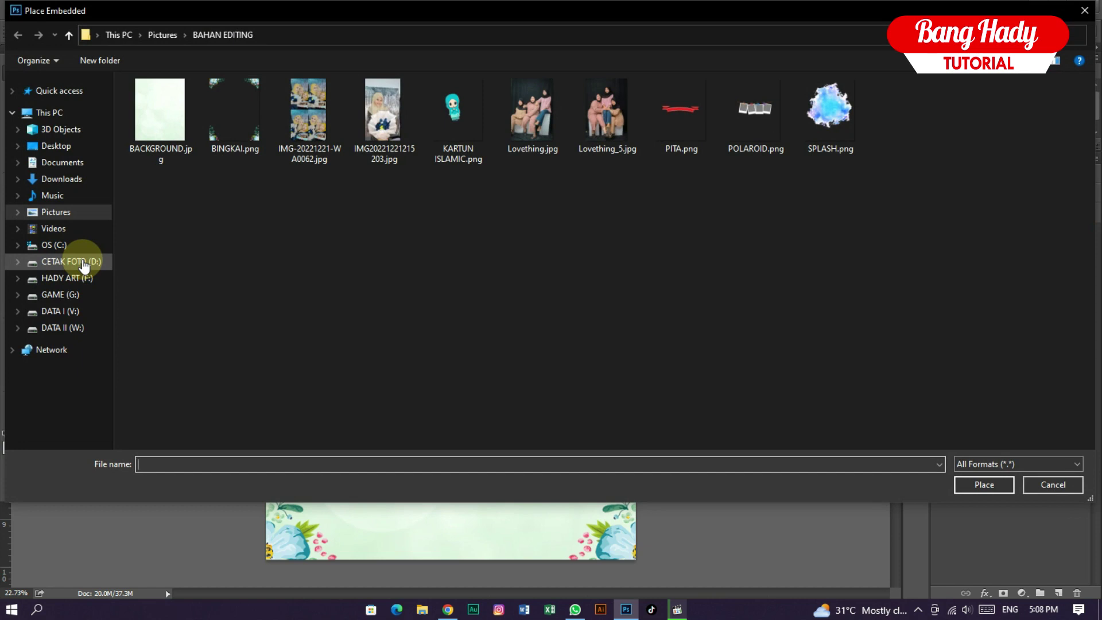
{"action": "double_click", "coordinate": [846, 137]}
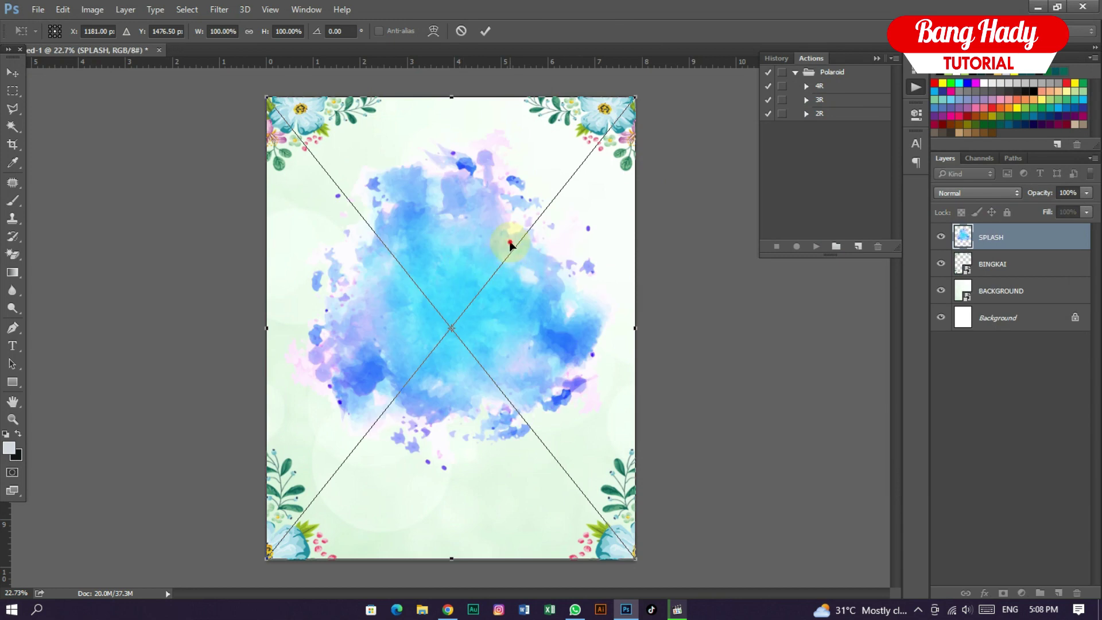
{"action": "key", "text": "Return"}
{"action": "scroll", "coordinate": [643, 199], "scroll_direction": "up", "scroll_amount": 1}
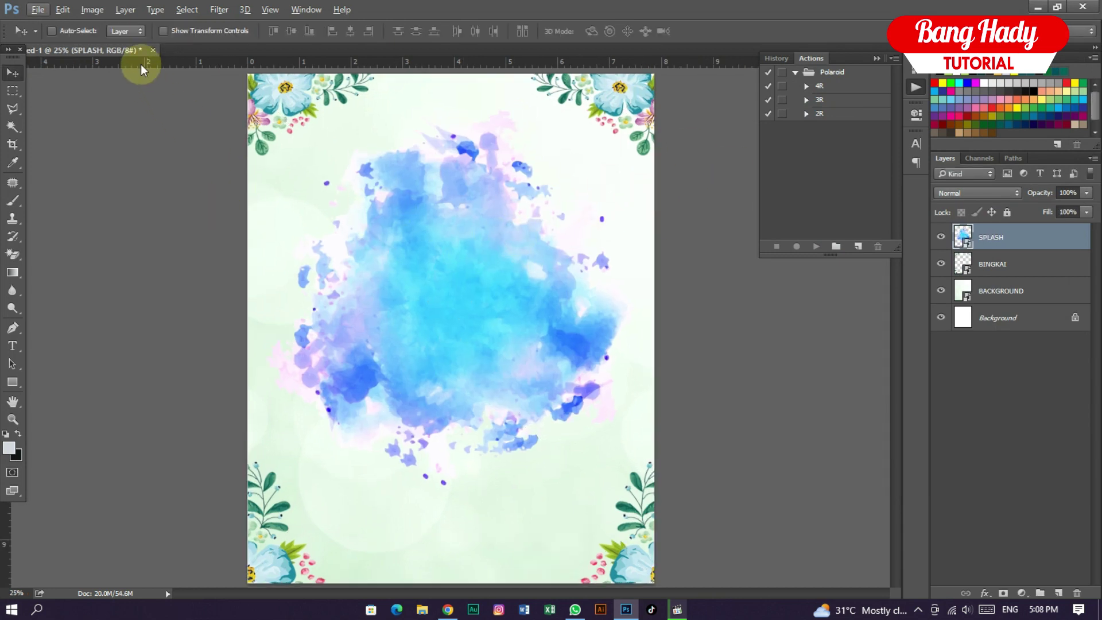
- Open the portrait photo IMG20221221215203.jpg as a separate document
{"action": "left_click", "coordinate": [38, 10]}
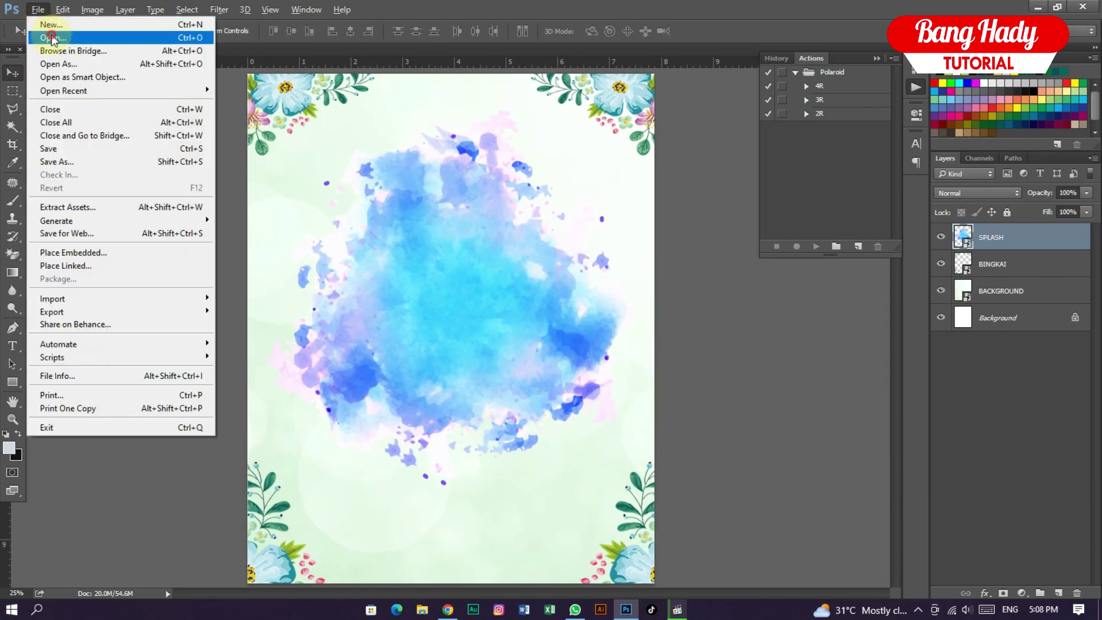
{"action": "left_click", "coordinate": [46, 36]}
{"action": "double_click", "coordinate": [380, 132]}
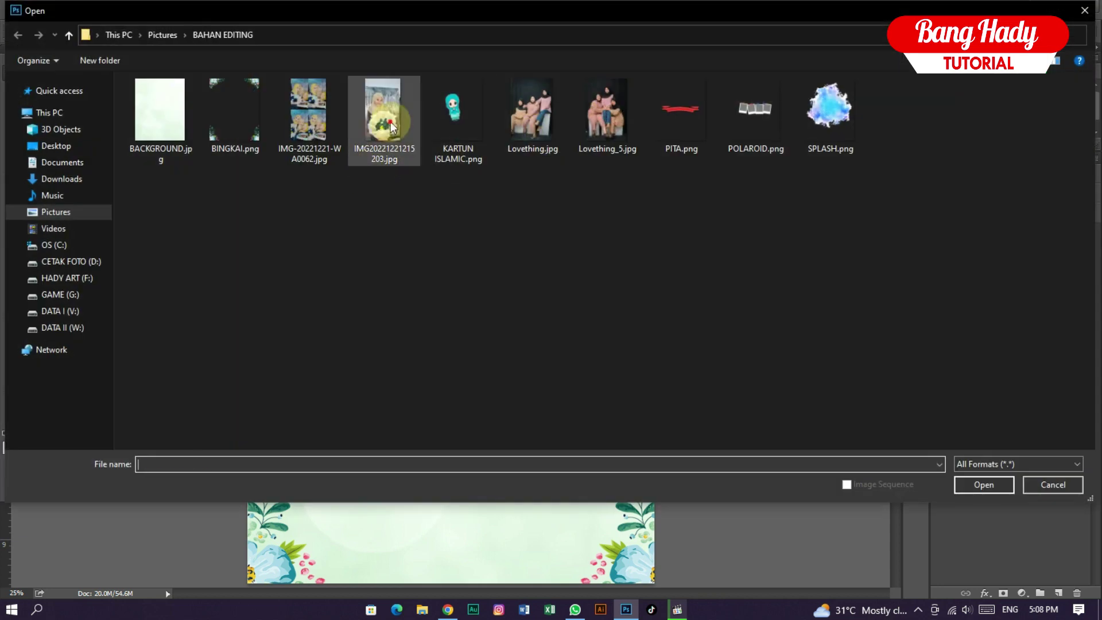
- Brighten the portrait with Curves by raising the RGB midtone point to about input 124, output 141
{"action": "key", "text": "ctrl+m"}
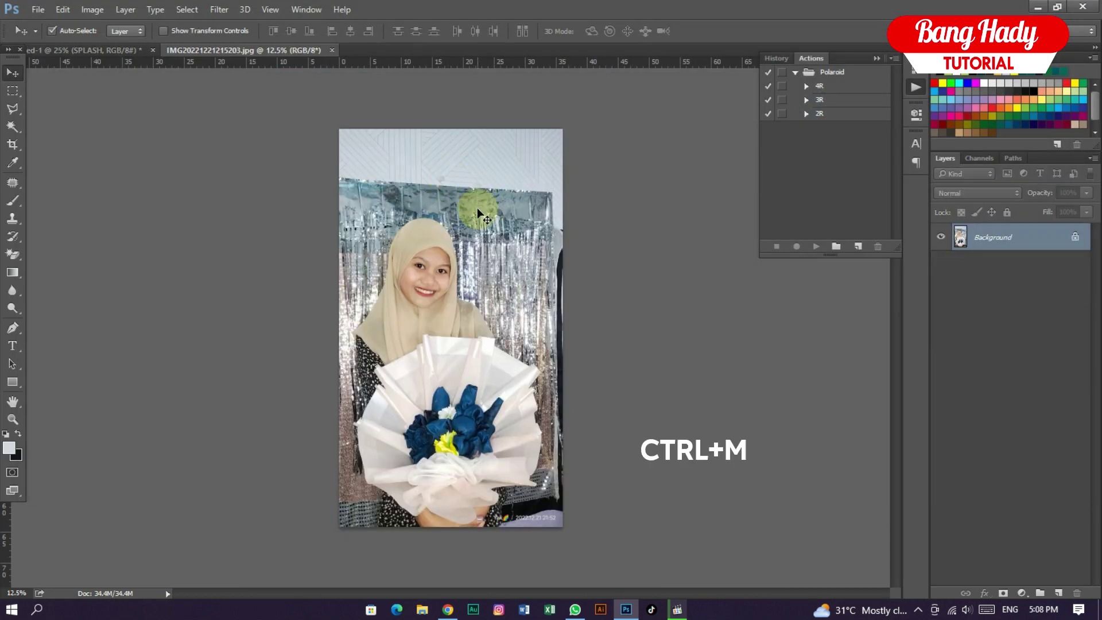
{"action": "left_click_drag", "start_coordinate": [546, 140], "coordinate": [899, 59]}
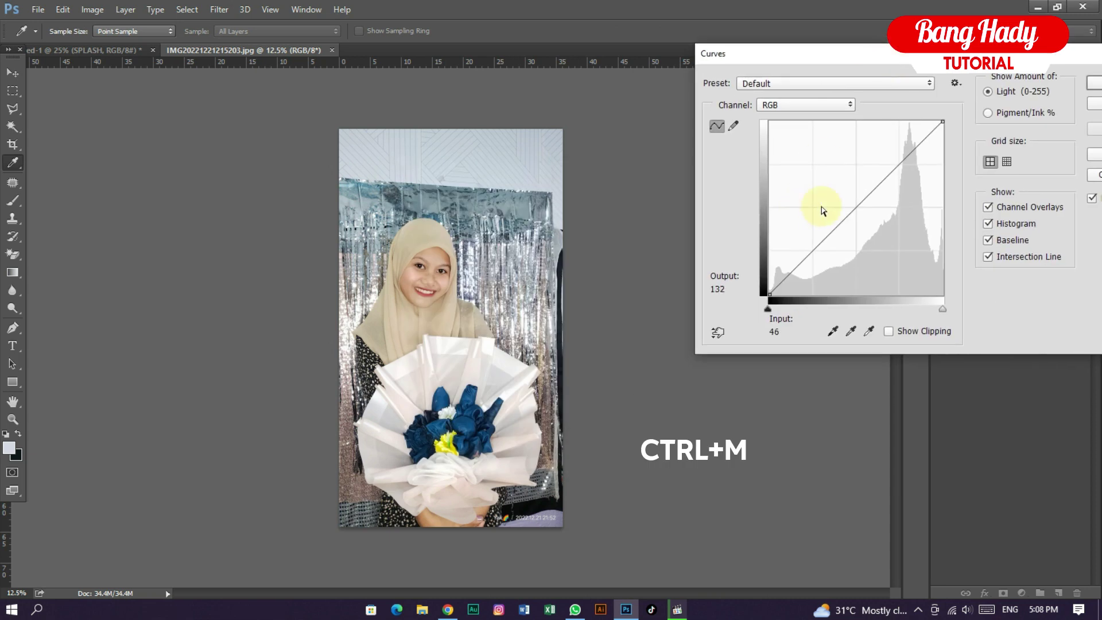
{"action": "left_click_drag", "start_coordinate": [856, 199], "coordinate": [853, 199]}
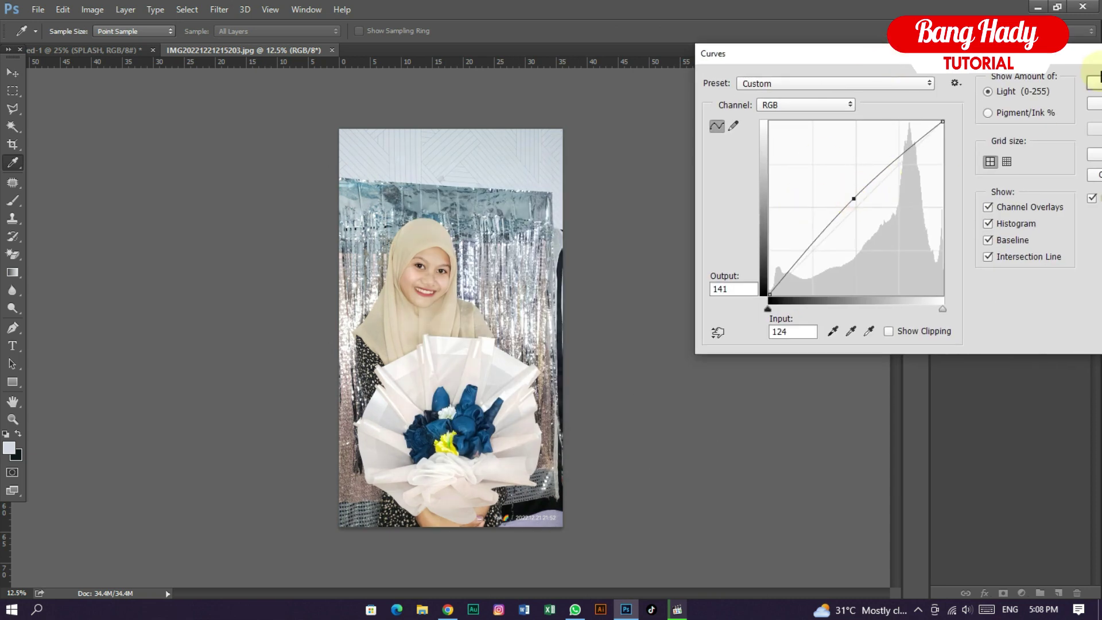
{"action": "left_click", "coordinate": [1093, 81]}
- Switch the Pen tool from Shape to Path mode for outlining the woman and bouquet
{"action": "scroll", "coordinate": [257, 303], "scroll_direction": "up", "scroll_amount": 2}
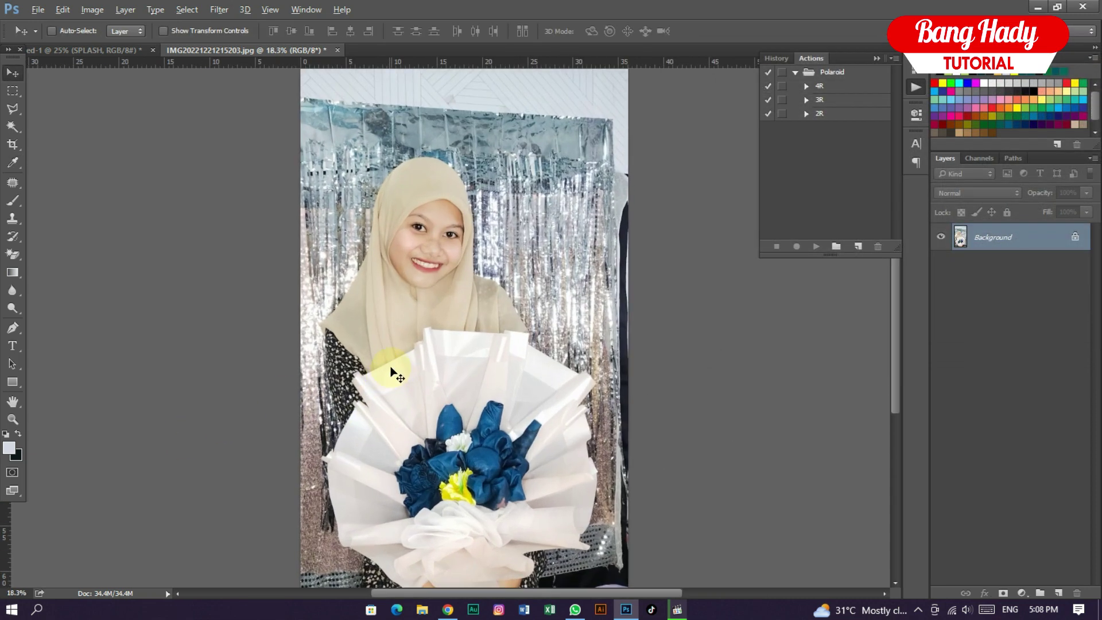
{"action": "scroll", "coordinate": [257, 304], "scroll_direction": "down", "scroll_amount": 3}
{"action": "left_click", "coordinate": [13, 328]}
{"action": "left_click_drag", "start_coordinate": [391, 278], "coordinate": [384, 251]}
{"action": "scroll", "coordinate": [321, 406], "scroll_direction": "up", "scroll_amount": 8}
{"action": "left_click_drag", "start_coordinate": [401, 422], "coordinate": [406, 376]}
{"action": "scroll", "coordinate": [406, 379], "scroll_direction": "down", "scroll_amount": 1}
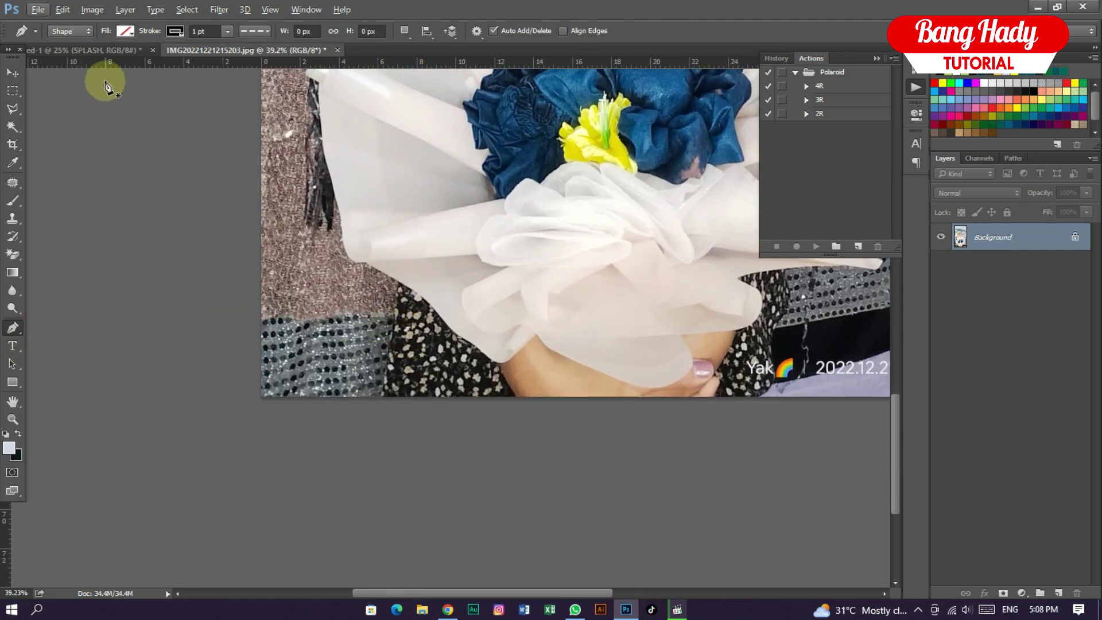
{"action": "left_click", "coordinate": [83, 34]}
{"action": "left_click", "coordinate": [22, 71]}
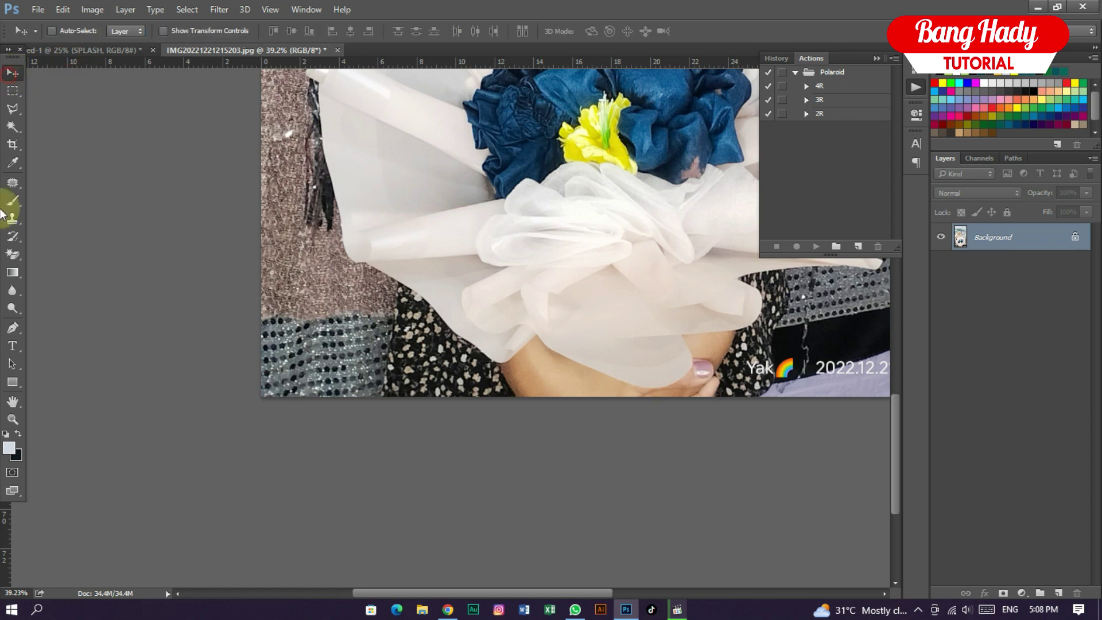
{"action": "left_click", "coordinate": [14, 328]}
- Start a path at the photo's bottom edge, following the dress's left side and the bouquet wrap's lower left edge
{"action": "scroll", "coordinate": [322, 396], "scroll_direction": "up", "scroll_amount": 5}
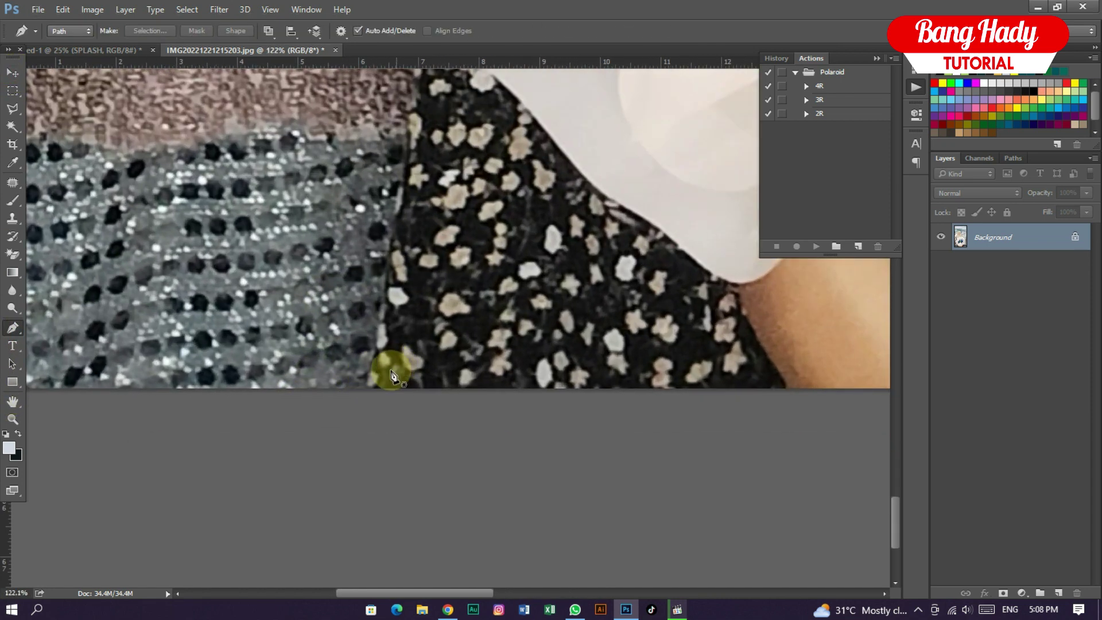
{"action": "left_click", "coordinate": [362, 385]}
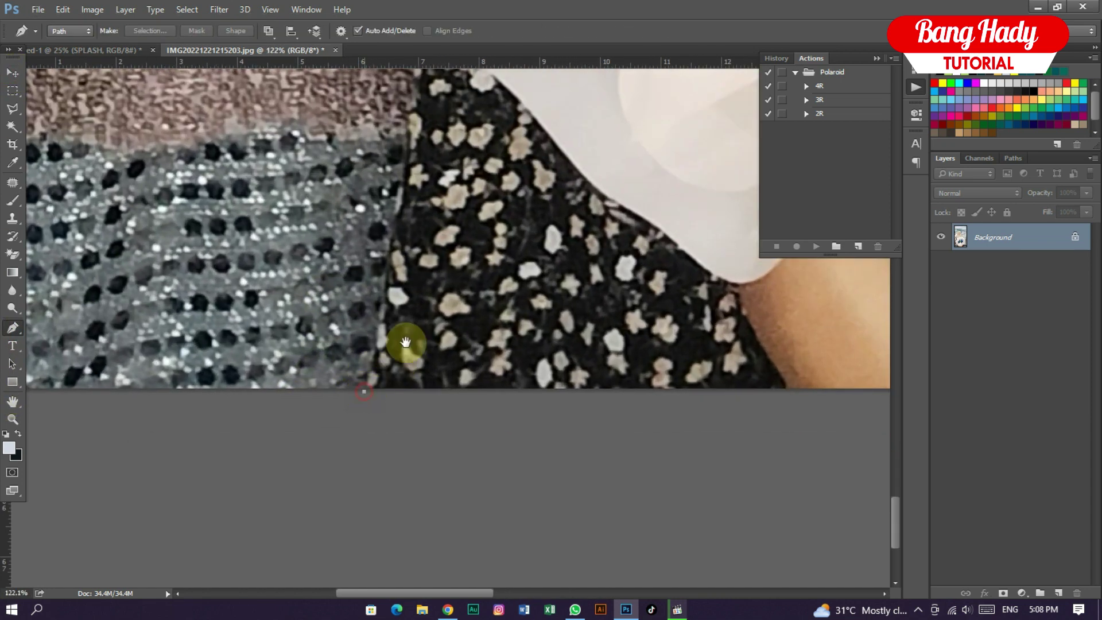
{"action": "left_click_drag", "start_coordinate": [492, 183], "coordinate": [374, 402]}
{"action": "left_click", "coordinate": [339, 306]}
{"action": "left_click_drag", "start_coordinate": [304, 259], "coordinate": [294, 248]}
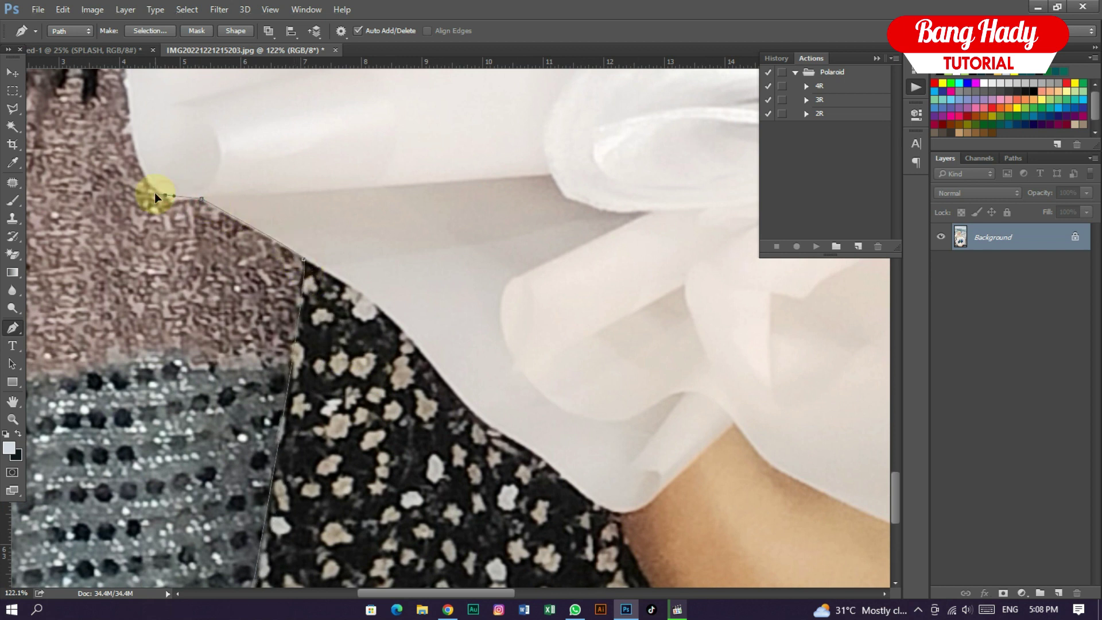
{"action": "left_click_drag", "start_coordinate": [151, 86], "coordinate": [199, 346]}
{"action": "left_click_drag", "start_coordinate": [146, 244], "coordinate": [140, 218]}
{"action": "left_click_drag", "start_coordinate": [149, 135], "coordinate": [163, 322]}
{"action": "left_click_drag", "start_coordinate": [125, 171], "coordinate": [124, 143]}
{"action": "left_click_drag", "start_coordinate": [143, 140], "coordinate": [191, 377]}
{"action": "left_click", "coordinate": [168, 298]}
{"action": "scroll", "coordinate": [182, 290], "scroll_direction": "down", "scroll_amount": 5}
- Continue the path around the rolled paper tip on the bouquet's left side and up the wrap's edge
{"action": "left_click_drag", "start_coordinate": [182, 290], "coordinate": [262, 373]}
{"action": "scroll", "coordinate": [261, 373], "scroll_direction": "up", "scroll_amount": 7}
{"action": "left_click", "coordinate": [176, 357]}
{"action": "left_click", "coordinate": [189, 327]}
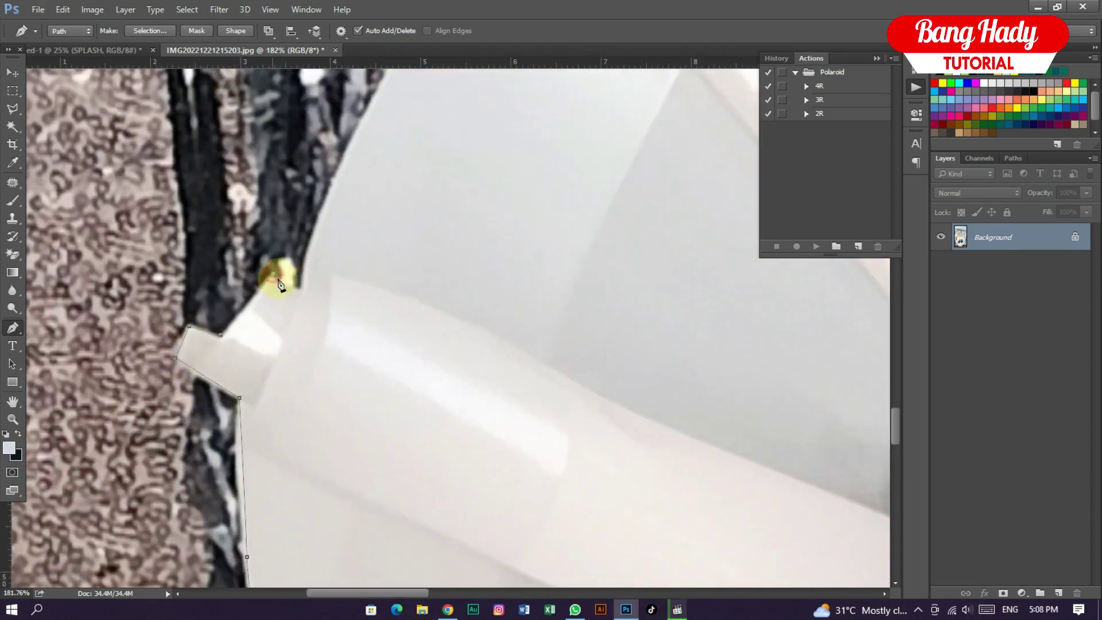
{"action": "left_click_drag", "start_coordinate": [348, 158], "coordinate": [380, 101]}
{"action": "left_click_drag", "start_coordinate": [380, 100], "coordinate": [198, 465]}
{"action": "left_click", "coordinate": [306, 176]}
{"action": "left_click", "coordinate": [677, 610]}
{"action": "left_click", "coordinate": [768, 96]}
- Try tracing the path around the wrap's rolled corners where they overlap the patterned sleeve, and step back
{"action": "scroll", "coordinate": [337, 151], "scroll_direction": "up", "scroll_amount": 4}
{"action": "left_click", "coordinate": [320, 140]}
{"action": "left_click", "coordinate": [353, 167]}
{"action": "left_click_drag", "start_coordinate": [400, 149], "coordinate": [409, 154]}
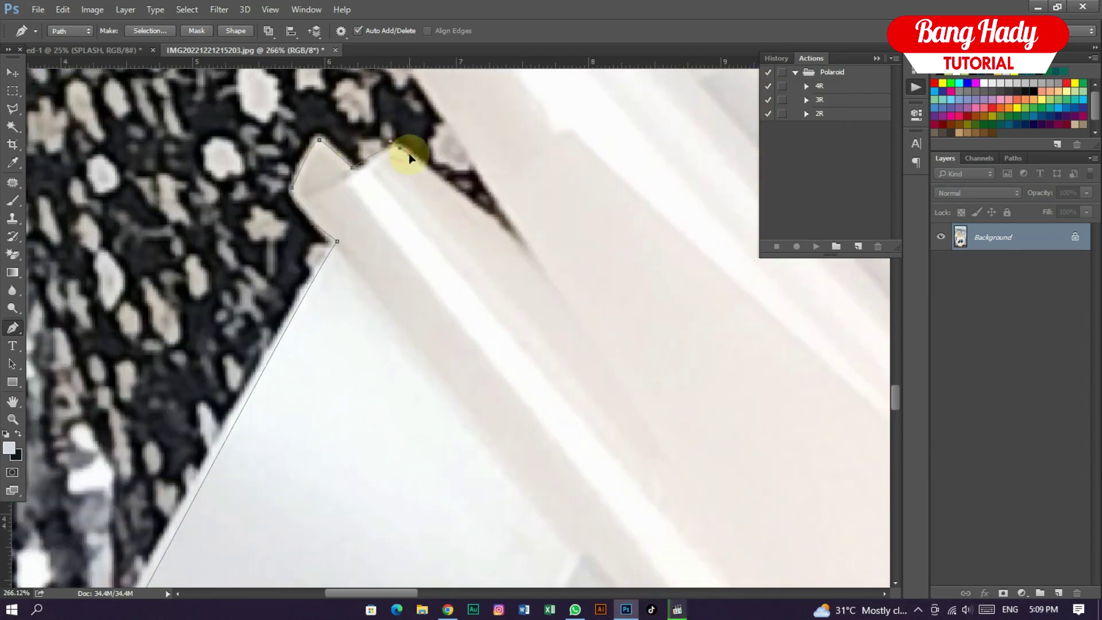
{"action": "left_click", "coordinate": [523, 248]}
{"action": "left_click_drag", "start_coordinate": [495, 151], "coordinate": [507, 435]}
{"action": "left_click", "coordinate": [290, 142]}
{"action": "left_click", "coordinate": [339, 95]}
{"action": "left_click_drag", "start_coordinate": [347, 97], "coordinate": [347, 369]}
{"action": "left_click", "coordinate": [306, 315]}
{"action": "left_click_drag", "start_coordinate": [391, 277], "coordinate": [397, 280]}
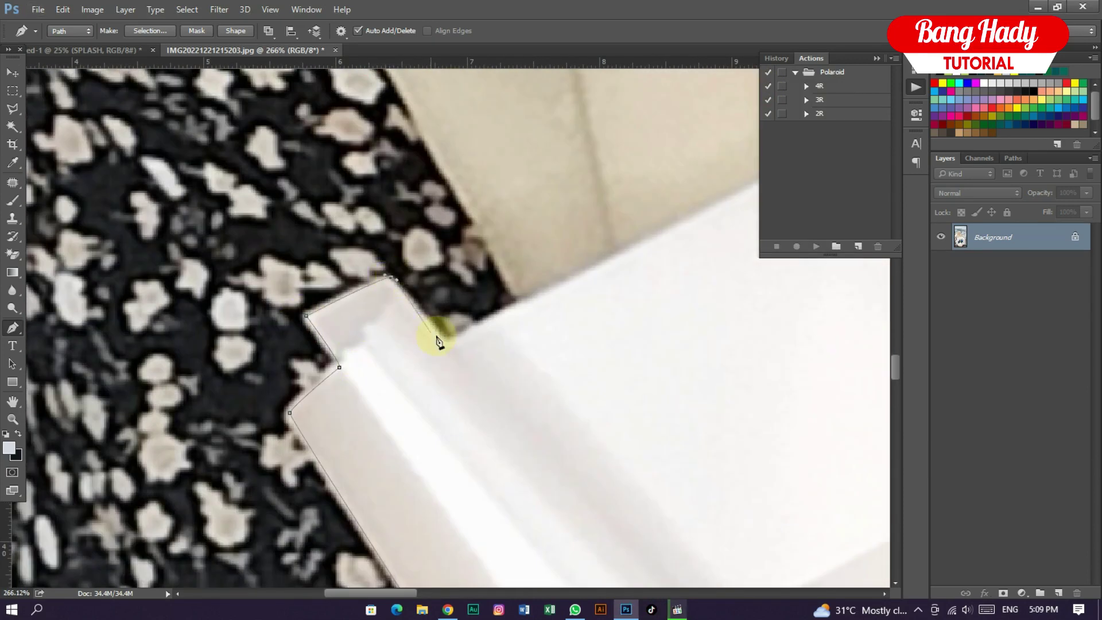
{"action": "scroll", "coordinate": [438, 341], "scroll_direction": "down", "scroll_amount": 5}
{"action": "key", "text": "ctrl+alt+z"}
{"action": "key", "text": "ctrl+alt+z"}
- Trace the path up the patterned sleeve's outer edge to the lower left edge of the hijab
{"action": "scroll", "coordinate": [296, 337], "scroll_direction": "down", "scroll_amount": 1}
{"action": "left_click_drag", "start_coordinate": [296, 338], "coordinate": [295, 217]}
{"action": "left_click", "coordinate": [299, 332]}
{"action": "left_click", "coordinate": [295, 331], "text": "alt"}
{"action": "left_click_drag", "start_coordinate": [234, 103], "coordinate": [240, 408]}
{"action": "left_click_drag", "start_coordinate": [238, 326], "coordinate": [229, 216]}
{"action": "left_click", "coordinate": [225, 174], "text": "alt"}
{"action": "scroll", "coordinate": [201, 124], "scroll_direction": "up", "scroll_amount": 4}
{"action": "left_click_drag", "start_coordinate": [199, 96], "coordinate": [155, 357]}
{"action": "left_click_drag", "start_coordinate": [199, 343], "coordinate": [151, 505]}
- Trace curved path segments up the left side of the hijab and across its crown
{"action": "left_click_drag", "start_coordinate": [388, 118], "coordinate": [401, 87]}
{"action": "left_click_drag", "start_coordinate": [402, 86], "coordinate": [274, 504]}
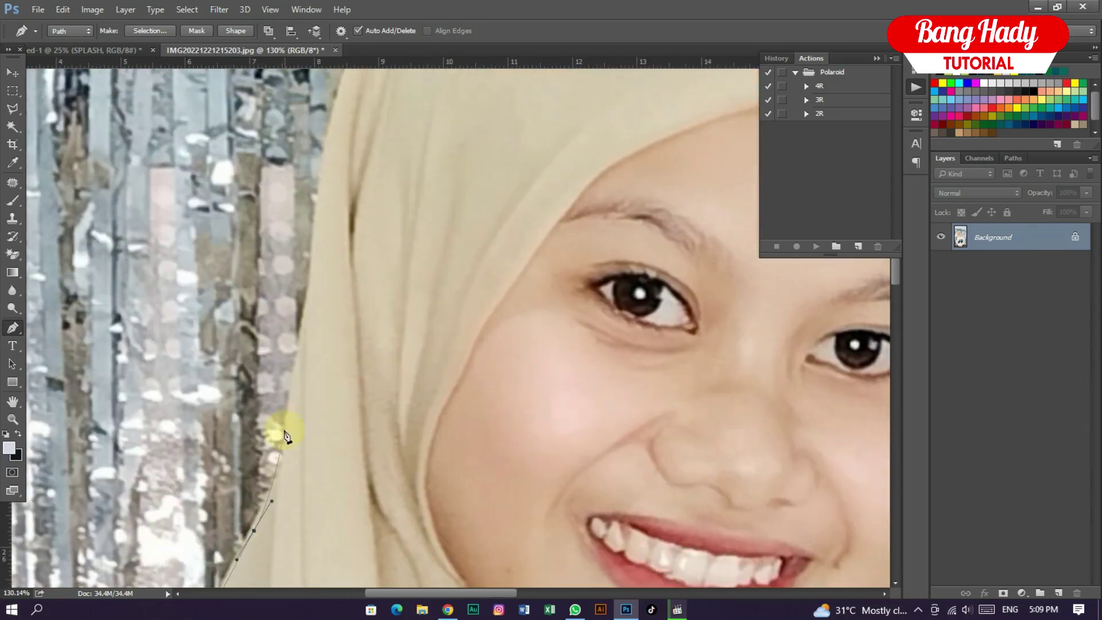
{"action": "left_click_drag", "start_coordinate": [291, 404], "coordinate": [309, 343]}
{"action": "left_click_drag", "start_coordinate": [391, 172], "coordinate": [317, 394]}
{"action": "left_click_drag", "start_coordinate": [301, 241], "coordinate": [201, 437]}
{"action": "left_click_drag", "start_coordinate": [326, 328], "coordinate": [391, 299]}
{"action": "left_click_drag", "start_coordinate": [440, 317], "coordinate": [282, 272]}
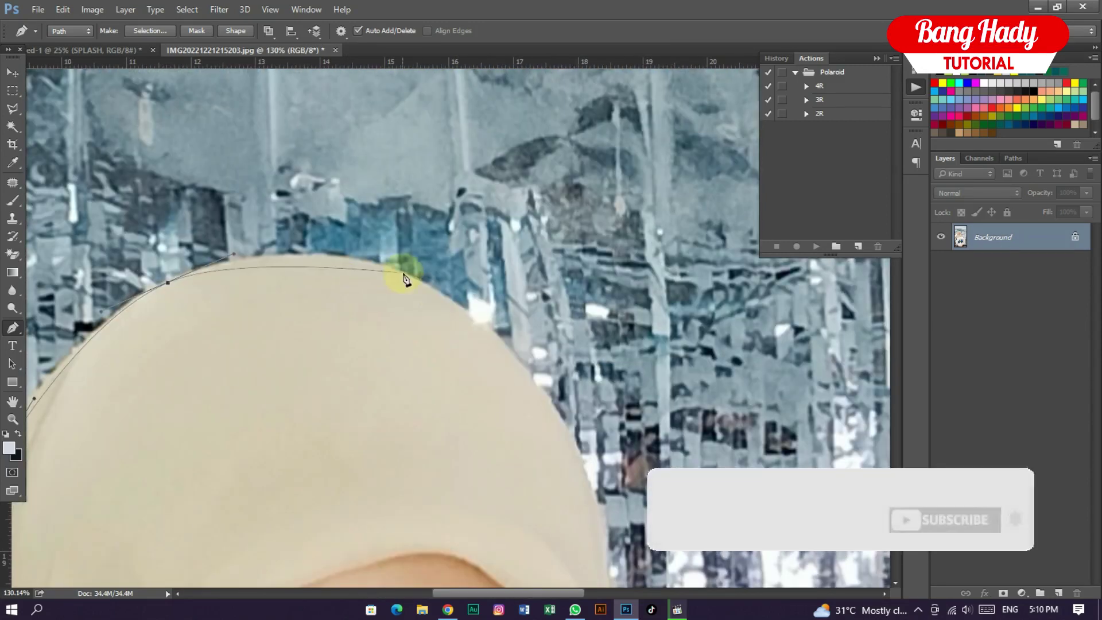
{"action": "left_click_drag", "start_coordinate": [404, 273], "coordinate": [450, 301]}
- Continue the path down the right side of the hijab and along the shoulder drape
{"action": "left_click_drag", "start_coordinate": [593, 479], "coordinate": [550, 239]}
{"action": "left_click_drag", "start_coordinate": [570, 352], "coordinate": [583, 411]}
{"action": "left_click_drag", "start_coordinate": [583, 413], "coordinate": [529, 265]}
{"action": "left_click_drag", "start_coordinate": [550, 357], "coordinate": [505, 223]}
{"action": "left_click_drag", "start_coordinate": [502, 420], "coordinate": [504, 478]}
{"action": "left_click_drag", "start_coordinate": [502, 509], "coordinate": [527, 267]}
{"action": "left_click_drag", "start_coordinate": [651, 320], "coordinate": [654, 322]}
{"action": "left_click_drag", "start_coordinate": [703, 346], "coordinate": [729, 369]}
{"action": "left_click_drag", "start_coordinate": [729, 369], "coordinate": [505, 269]}
{"action": "left_click_drag", "start_coordinate": [556, 328], "coordinate": [569, 354]}
{"action": "left_click_drag", "start_coordinate": [631, 480], "coordinate": [658, 518]}
{"action": "left_click_drag", "start_coordinate": [659, 518], "coordinate": [514, 229]}
- Trace the path from the shoulder drape around the rolled corners on the bouquet wrap's upper right edge
{"action": "left_click_drag", "start_coordinate": [550, 383], "coordinate": [320, 271]}
{"action": "left_click_drag", "start_coordinate": [374, 305], "coordinate": [404, 320]}
{"action": "left_click_drag", "start_coordinate": [635, 460], "coordinate": [502, 254]}
{"action": "left_click", "coordinate": [692, 486]}
{"action": "left_click", "coordinate": [729, 463]}
{"action": "left_click_drag", "start_coordinate": [571, 337], "coordinate": [564, 348]}
{"action": "left_click_drag", "start_coordinate": [484, 443], "coordinate": [582, 271]}
{"action": "left_click", "coordinate": [538, 330]}
{"action": "left_click", "coordinate": [573, 314]}
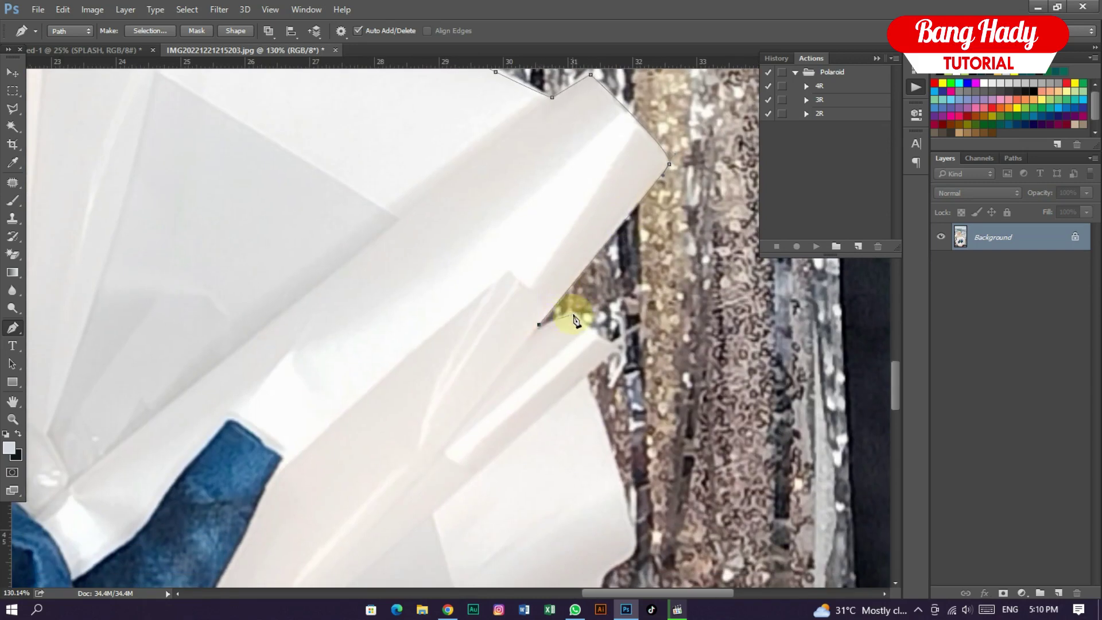
{"action": "left_click_drag", "start_coordinate": [574, 315], "coordinate": [527, 198]}
{"action": "left_click", "coordinate": [565, 229]}
{"action": "left_click", "coordinate": [538, 259]}
{"action": "left_click_drag", "start_coordinate": [538, 259], "coordinate": [566, 117]}
- Continue the path around the folds down the bouquet wrap's right side
{"action": "left_click", "coordinate": [580, 325]}
{"action": "left_click", "coordinate": [521, 305]}
{"action": "left_click_drag", "start_coordinate": [587, 398], "coordinate": [547, 338]}
{"action": "left_click", "coordinate": [526, 337]}
{"action": "left_click_drag", "start_coordinate": [560, 379], "coordinate": [539, 214]}
{"action": "left_click", "coordinate": [576, 276]}
{"action": "left_click", "coordinate": [564, 284]}
{"action": "left_click_drag", "start_coordinate": [546, 487], "coordinate": [530, 384]}
{"action": "left_click_drag", "start_coordinate": [548, 275], "coordinate": [539, 299]}
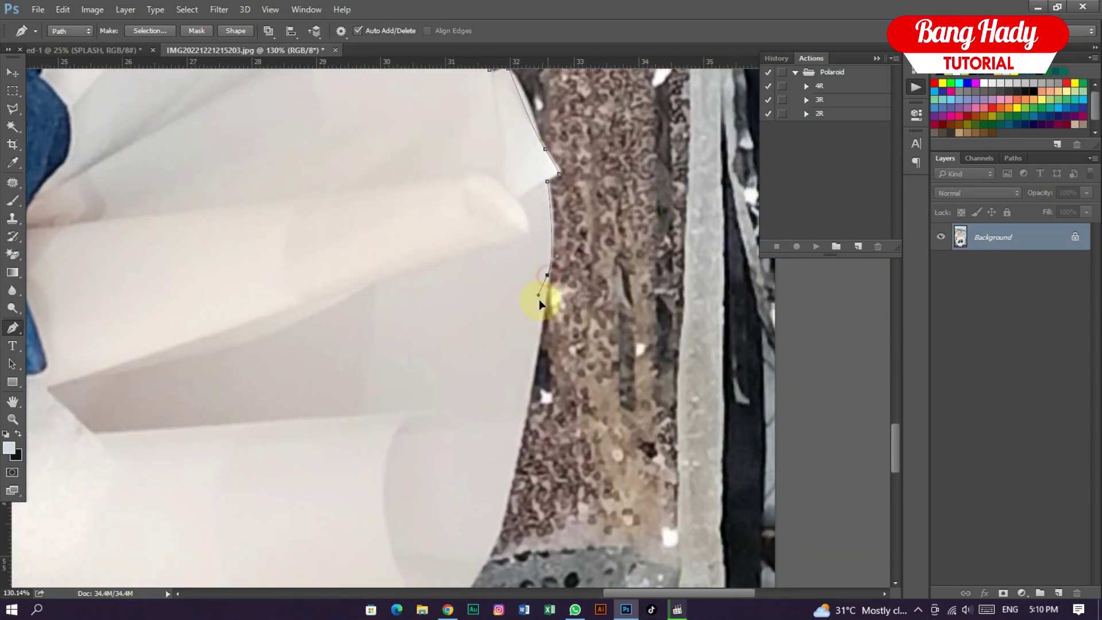
- Trace the bouquet wrap's lower right edge around its pointed fold and inward to the patterned dress
{"action": "left_click_drag", "start_coordinate": [502, 501], "coordinate": [652, 204]}
{"action": "left_click", "coordinate": [614, 296]}
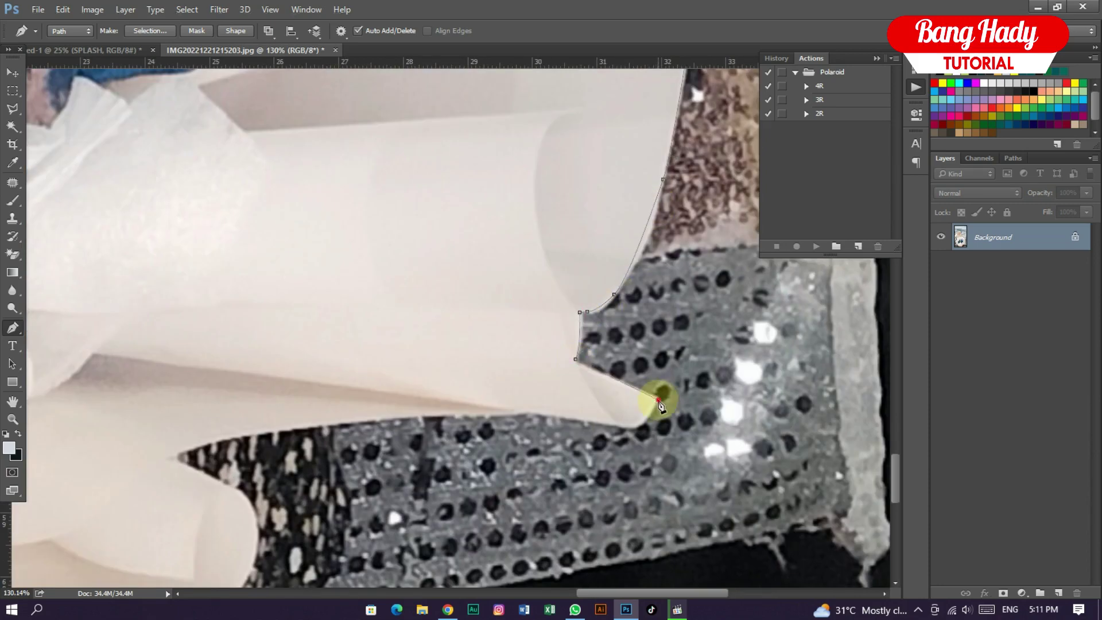
{"action": "left_click_drag", "start_coordinate": [647, 430], "coordinate": [706, 273]}
{"action": "left_click", "coordinate": [636, 260]}
{"action": "left_click_drag", "start_coordinate": [579, 254], "coordinate": [569, 256]}
{"action": "left_click_drag", "start_coordinate": [384, 265], "coordinate": [350, 271]}
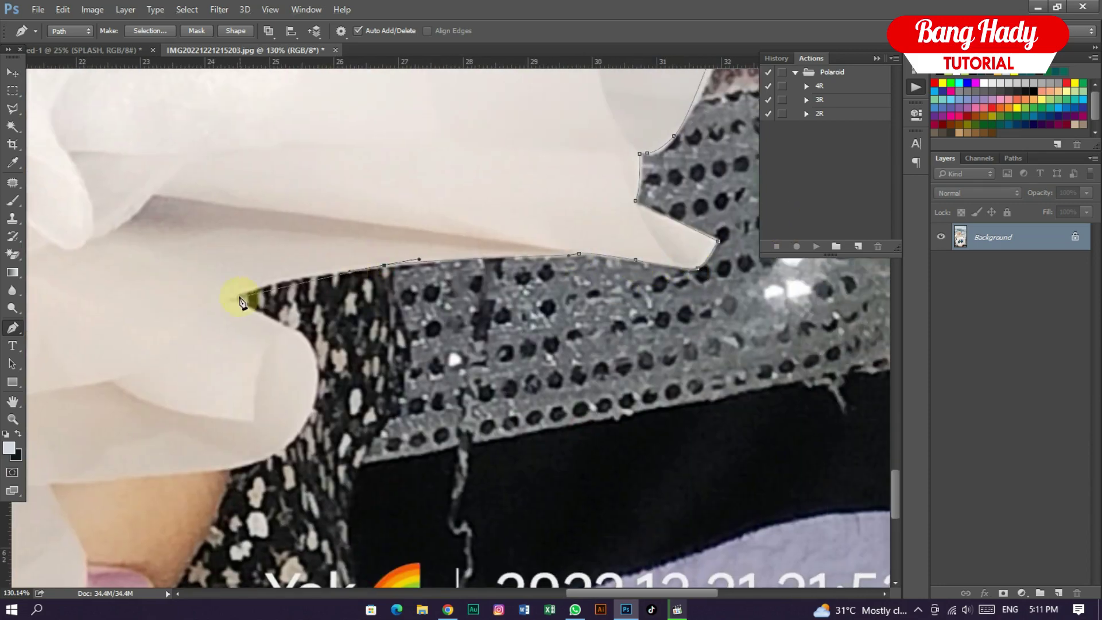
{"action": "left_click_drag", "start_coordinate": [231, 301], "coordinate": [223, 303]}
- Extend the path down the dress's right side and close it below the photo's bottom edge
{"action": "left_click_drag", "start_coordinate": [332, 354], "coordinate": [484, 214]}
{"action": "scroll", "coordinate": [484, 214], "scroll_direction": "down", "scroll_amount": 5}
{"action": "scroll", "coordinate": [410, 263], "scroll_direction": "up", "scroll_amount": 4}
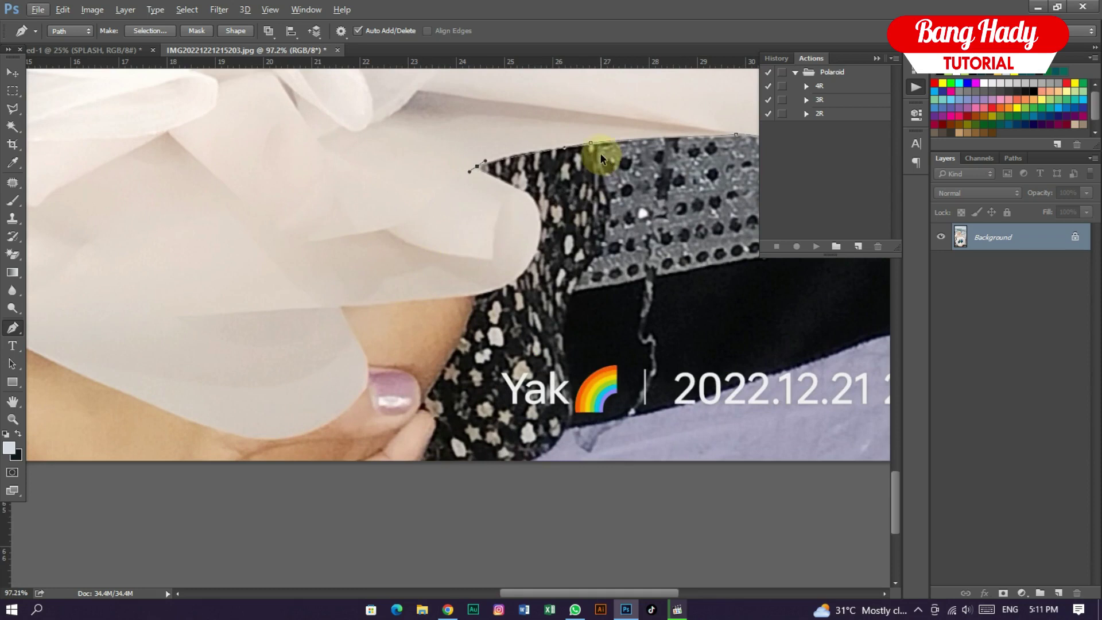
{"action": "scroll", "coordinate": [167, 457], "scroll_direction": "down", "scroll_amount": 3}
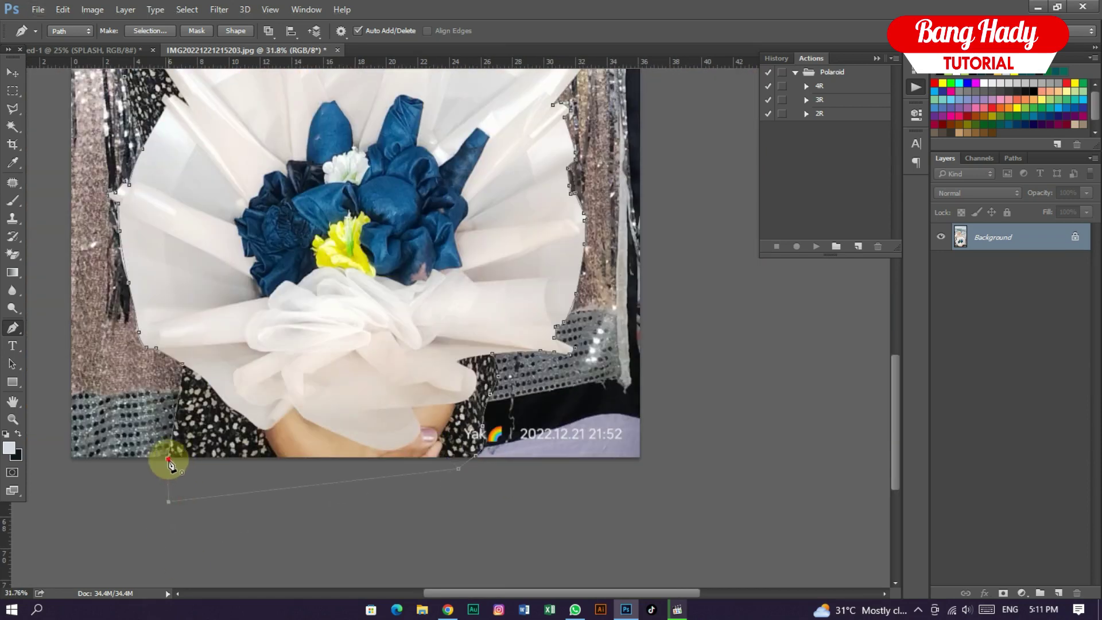
- Convert the closed path into a new anti-aliased selection with a feather radius of 0 pixels
{"action": "right_click", "coordinate": [321, 284]}
{"action": "left_click", "coordinate": [356, 256]}
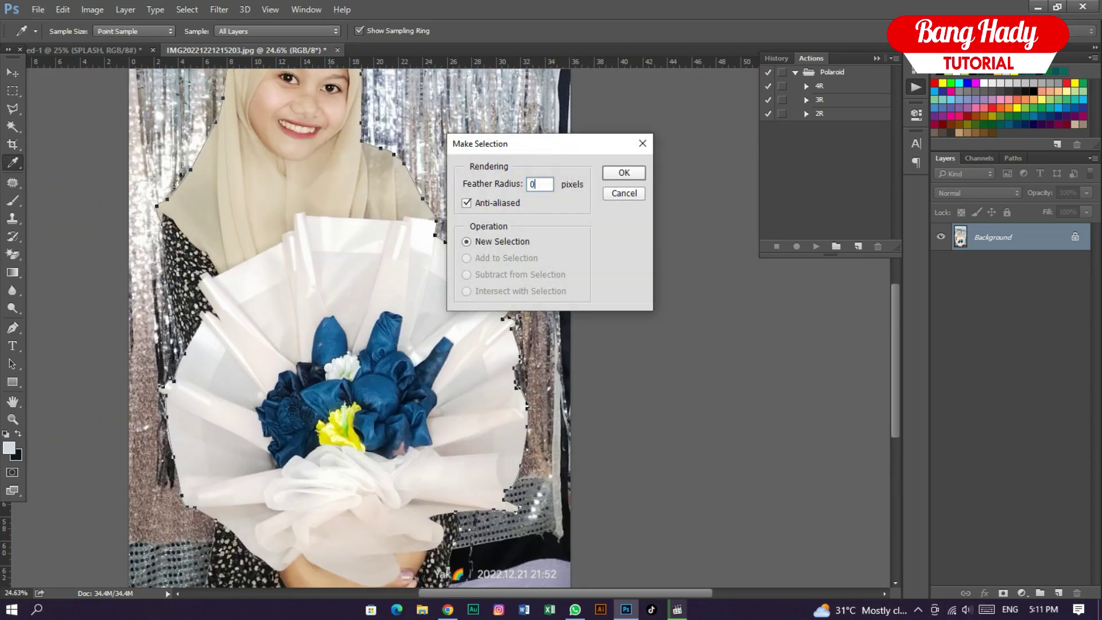
{"action": "left_click", "coordinate": [625, 173]}
{"action": "scroll", "coordinate": [330, 236], "scroll_direction": "down", "scroll_amount": 2}
- Mask out the photo's background using the selection and convert the masked layer to a smart object
{"action": "left_click", "coordinate": [1004, 593]}
{"action": "scroll", "coordinate": [737, 432], "scroll_direction": "down", "scroll_amount": 2}
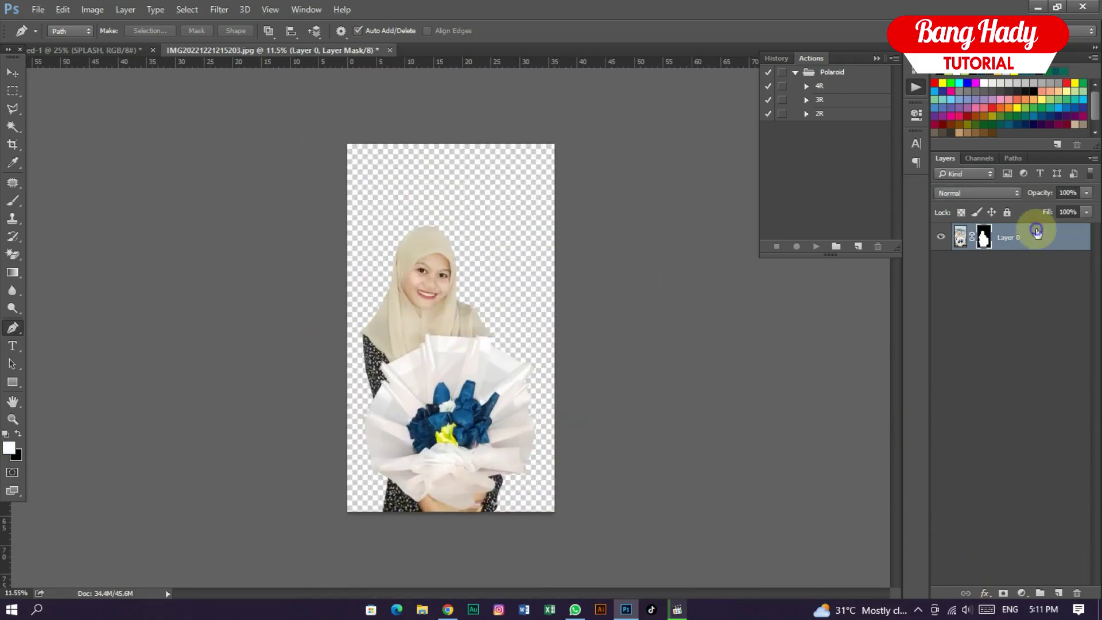
{"action": "right_click", "coordinate": [1037, 233]}
{"action": "left_click", "coordinate": [881, 194]}
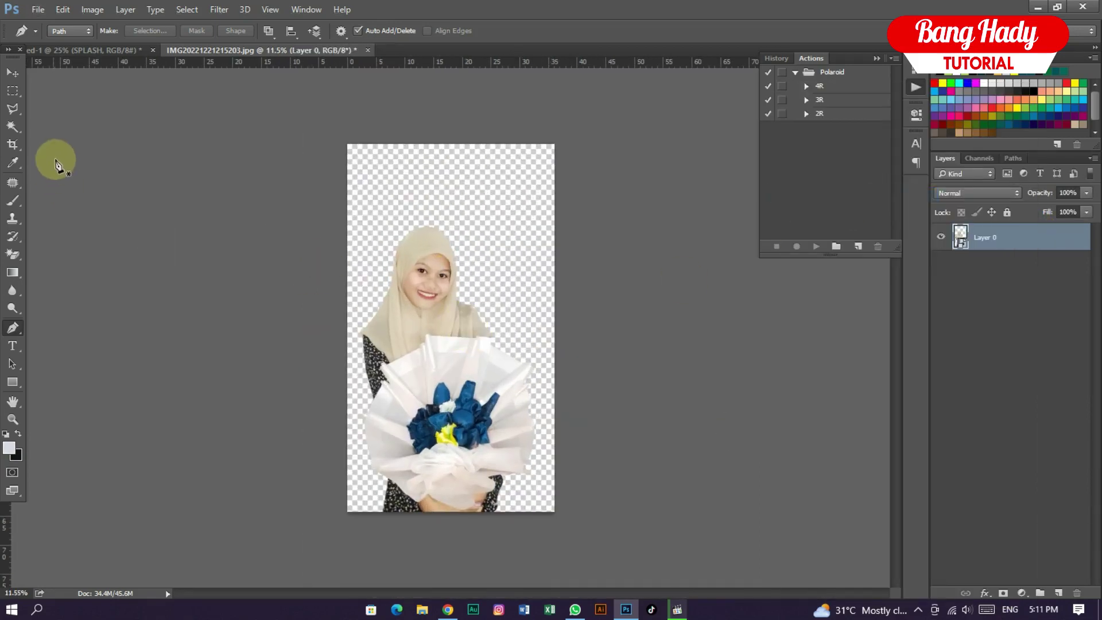
- Bring the cut-out portrait into the layout document, scaled to about 10.74% and centred over the watercolor splash
{"action": "left_click", "coordinate": [12, 73]}
{"action": "left_click_drag", "start_coordinate": [364, 256], "coordinate": [455, 275]}
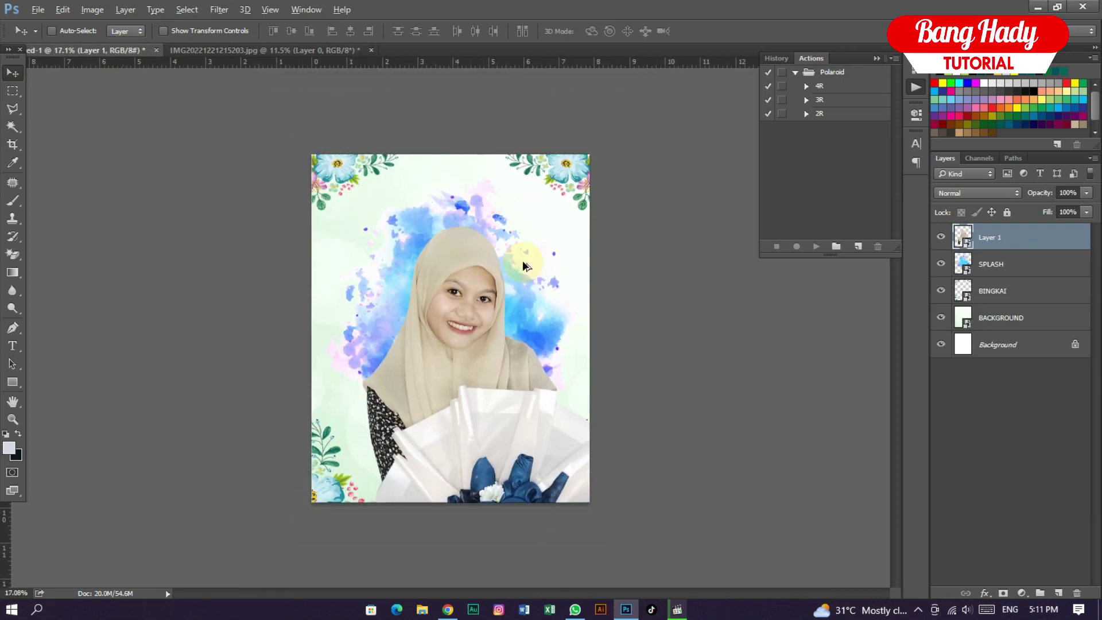
{"action": "key", "text": "ctrl+t"}
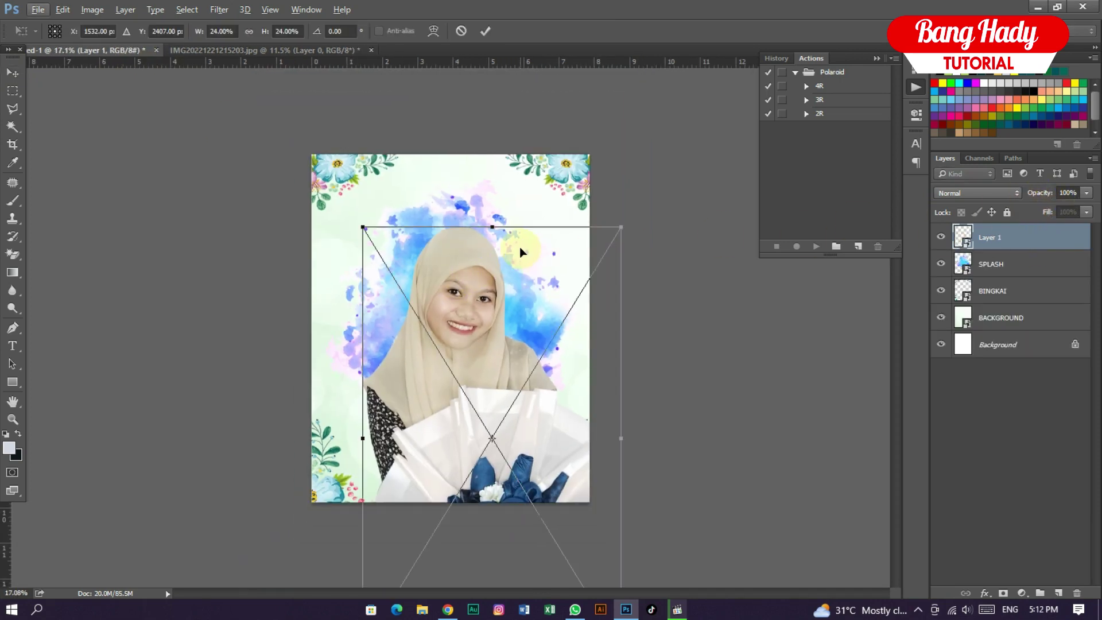
{"action": "left_click_drag", "start_coordinate": [365, 228], "coordinate": [453, 226]}
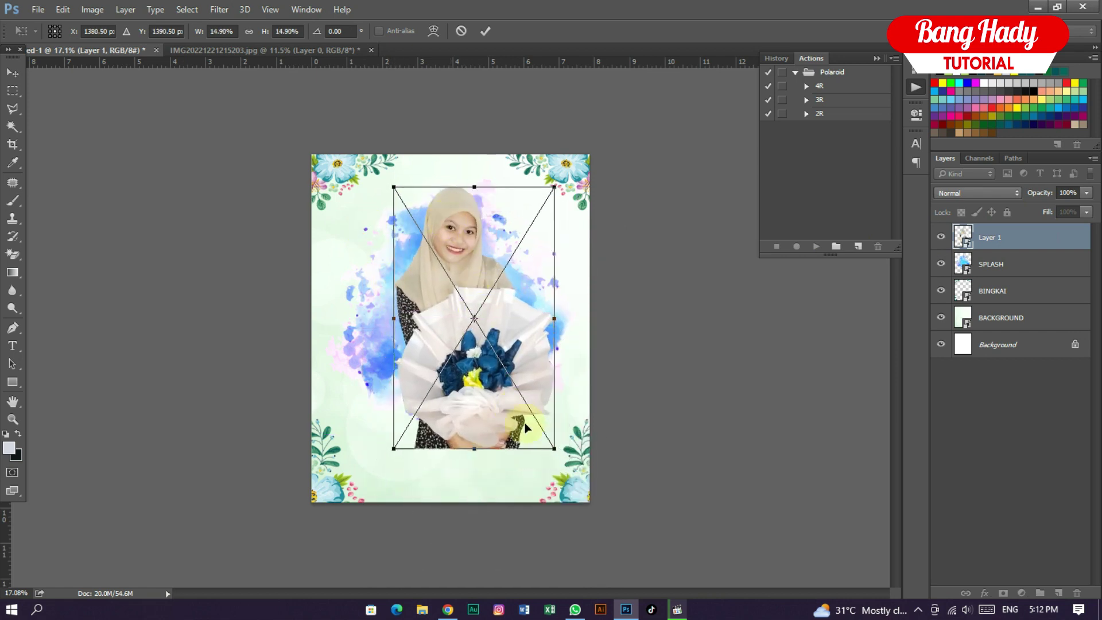
{"action": "left_click_drag", "start_coordinate": [555, 452], "coordinate": [535, 401]}
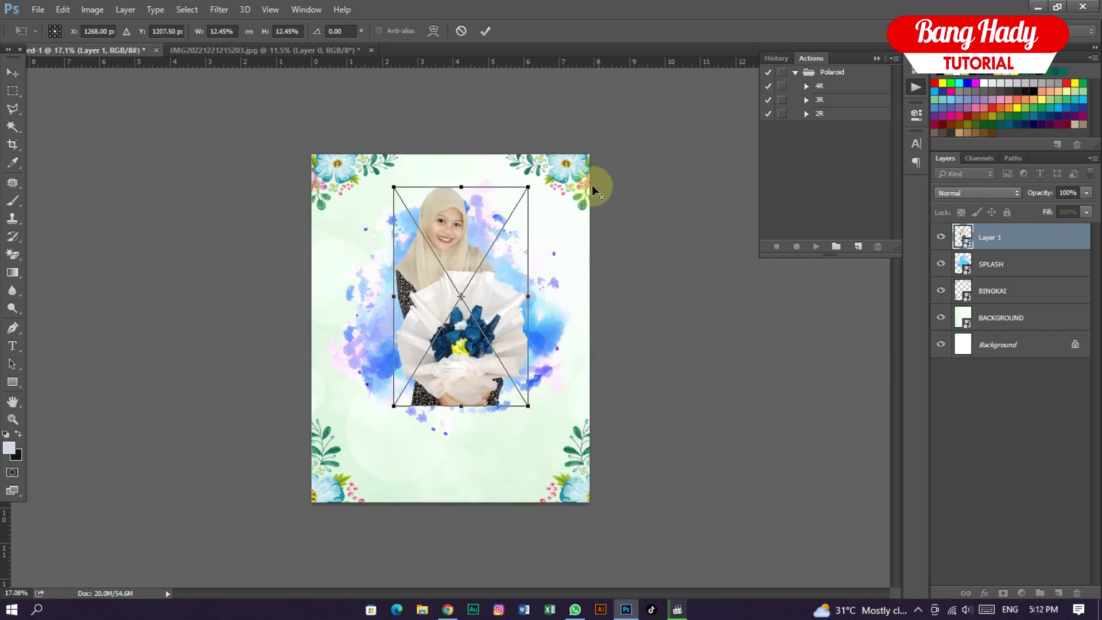
{"action": "left_click_drag", "start_coordinate": [533, 187], "coordinate": [523, 202]}
{"action": "left_click_drag", "start_coordinate": [448, 254], "coordinate": [446, 241]}
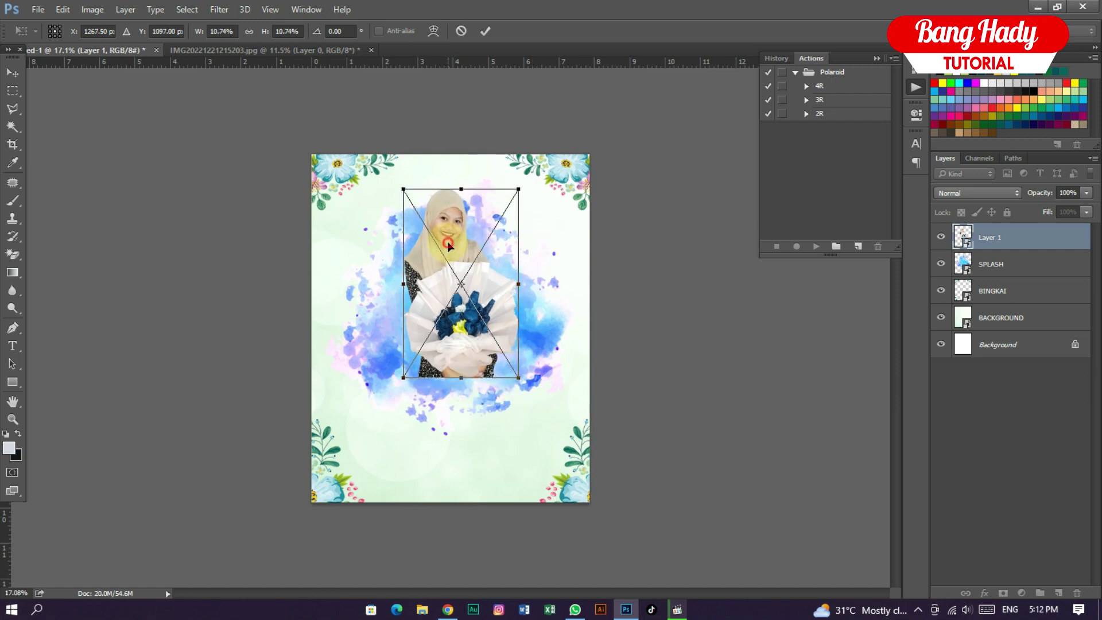
{"action": "key", "text": "Return"}
{"action": "key", "text": "ctrl+plus"}
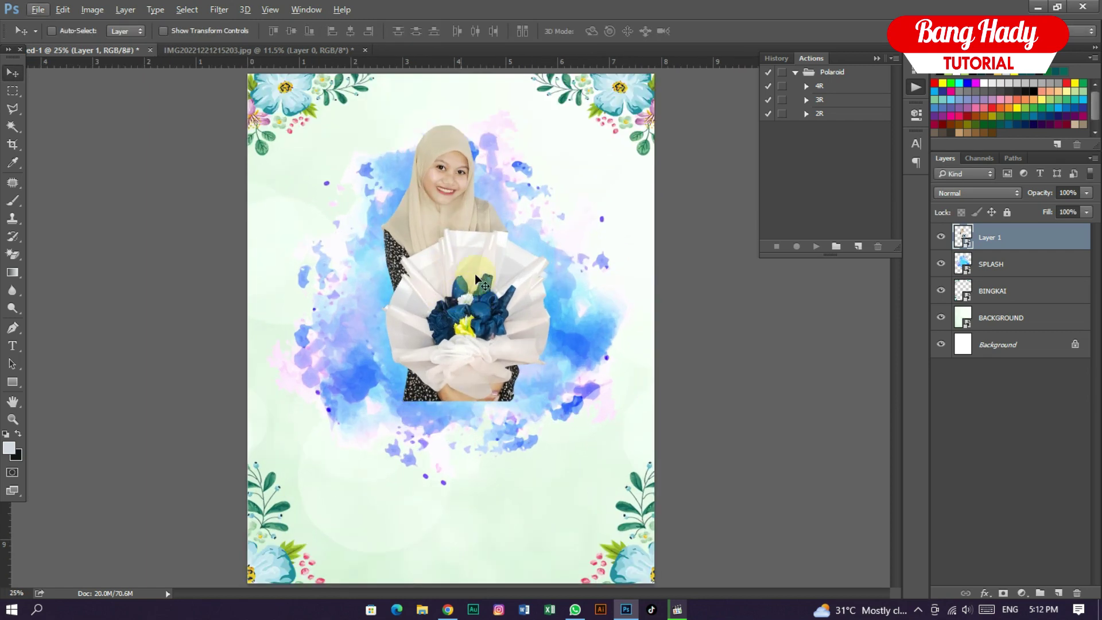
- Add a layer mask to the portrait and fade out its lower edge with a black-to-transparent linear gradient
{"action": "left_click", "coordinate": [1002, 594]}
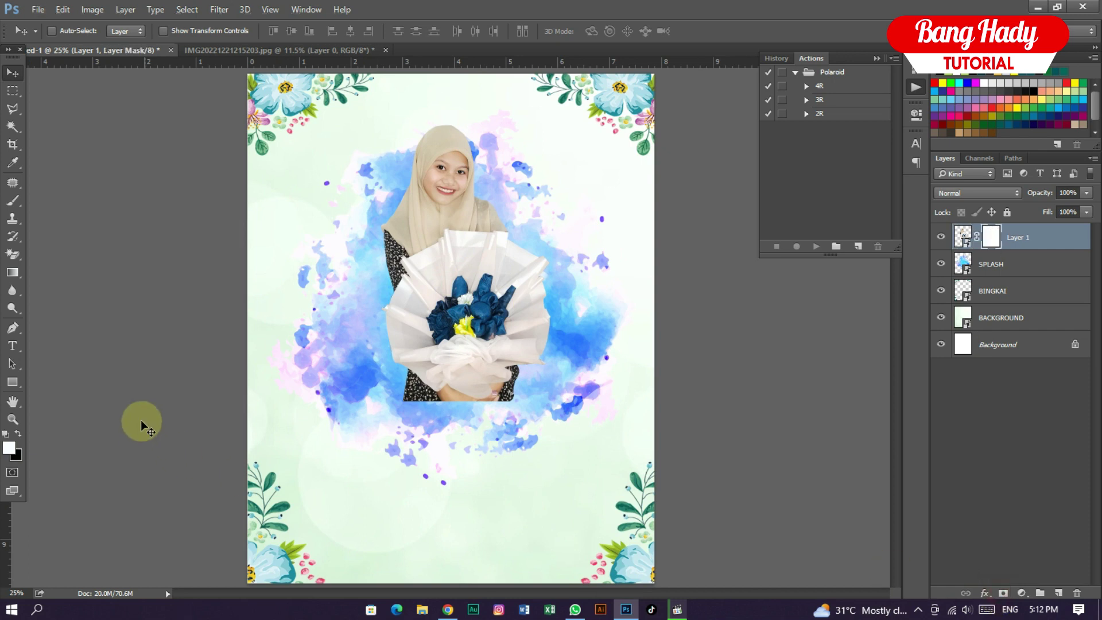
{"action": "left_click_drag", "start_coordinate": [9, 205], "coordinate": [54, 199]}
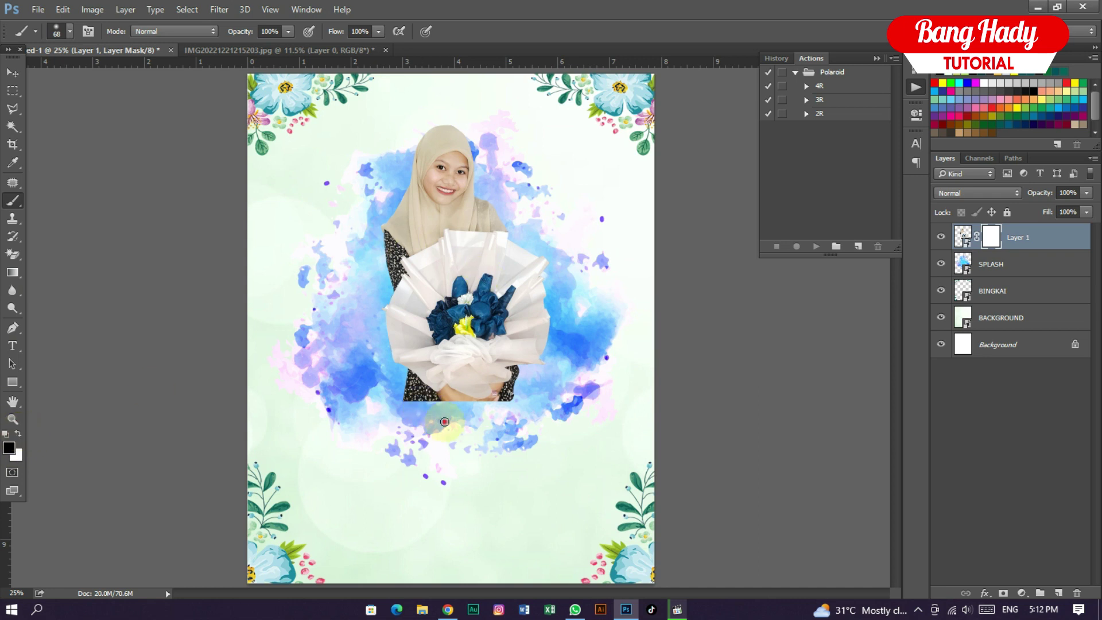
{"action": "key", "text": "ctrl+z"}
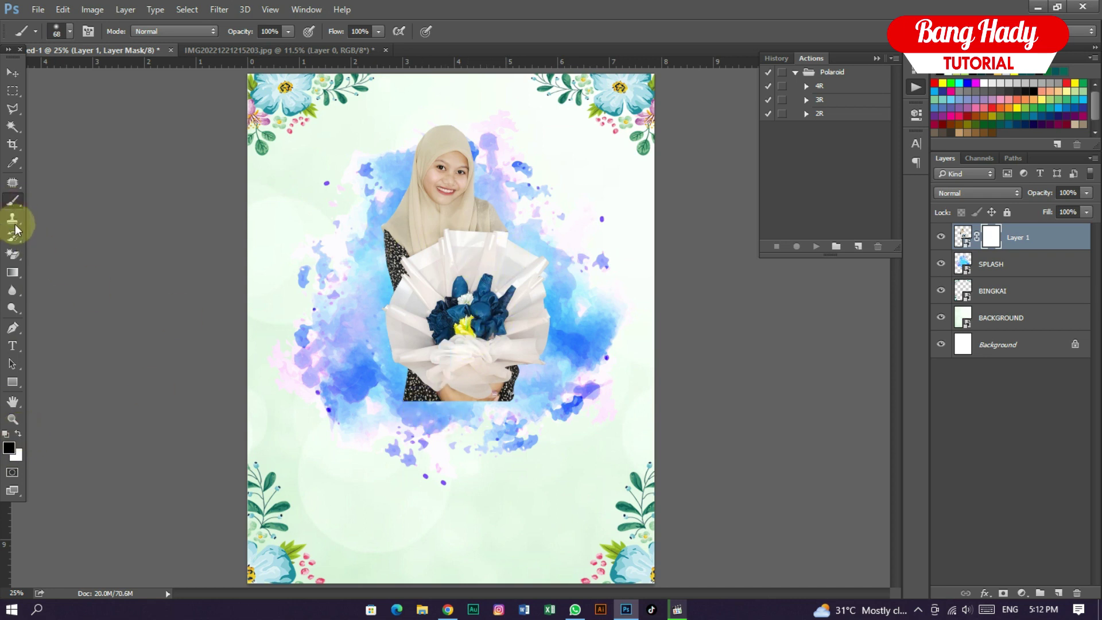
{"action": "left_click_drag", "start_coordinate": [12, 272], "coordinate": [45, 272]}
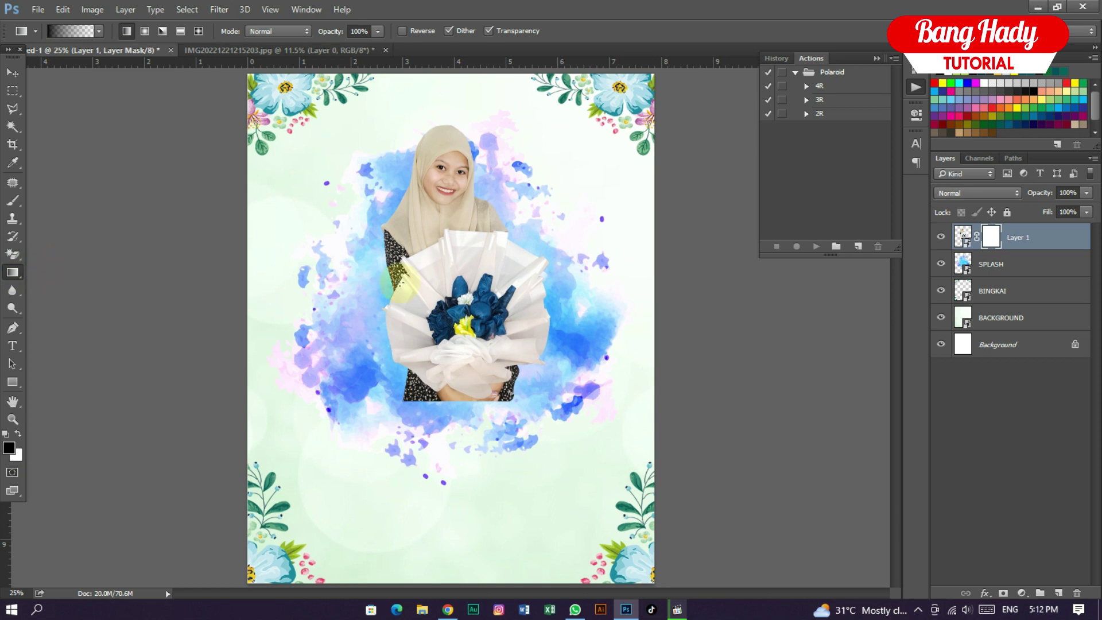
{"action": "left_click_drag", "start_coordinate": [447, 310], "coordinate": [447, 430]}
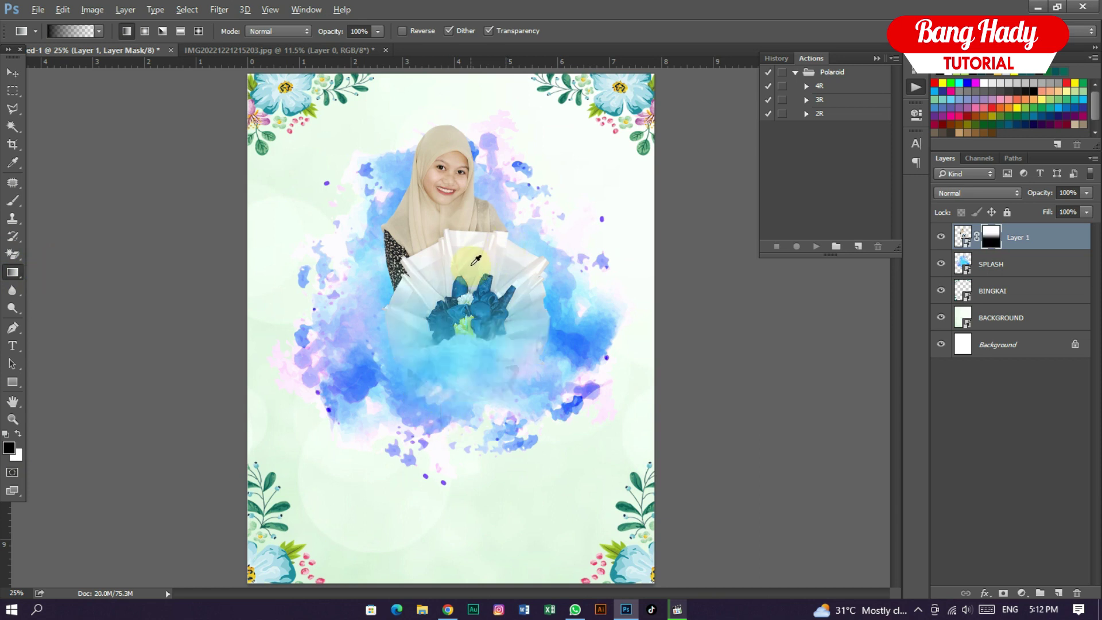
{"action": "key", "text": "ctrl+z"}
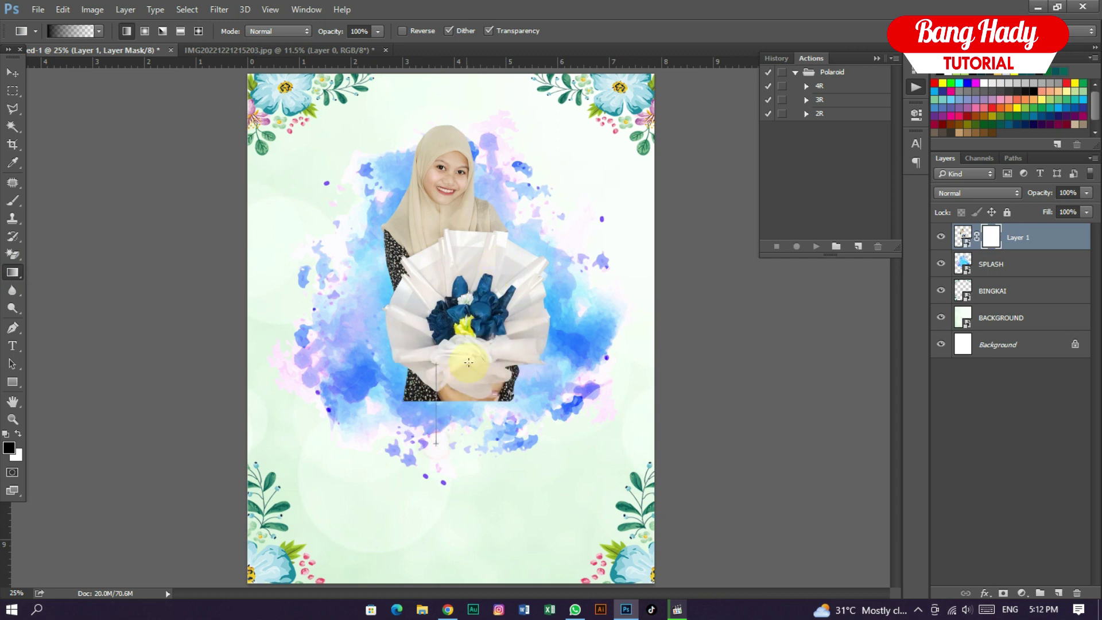
{"action": "left_click_drag", "start_coordinate": [469, 362], "coordinate": [436, 445]}
{"action": "left_click_drag", "start_coordinate": [463, 362], "coordinate": [438, 438]}
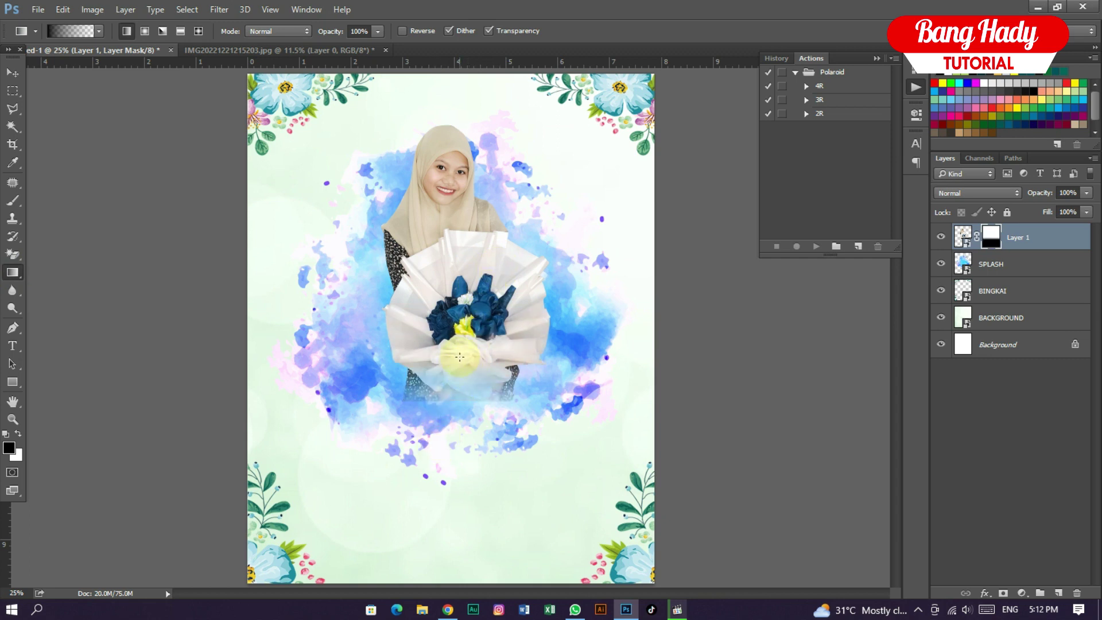
{"action": "left_click", "coordinate": [12, 72]}
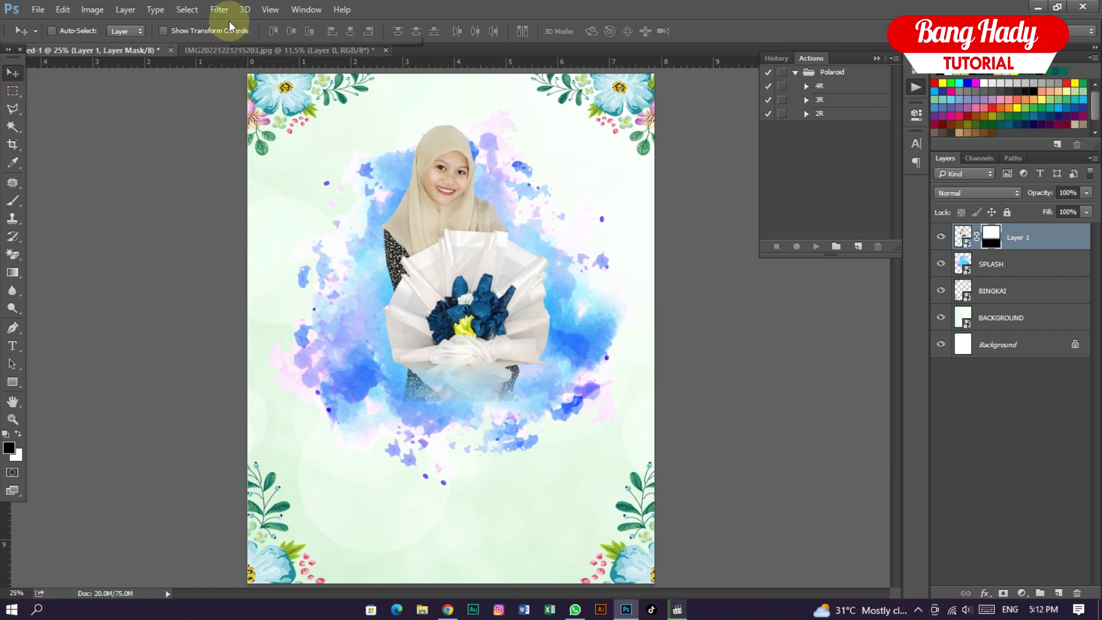
- Place the ribbon image PITA.png as an embedded object in the layout
{"action": "left_click", "coordinate": [35, 14]}
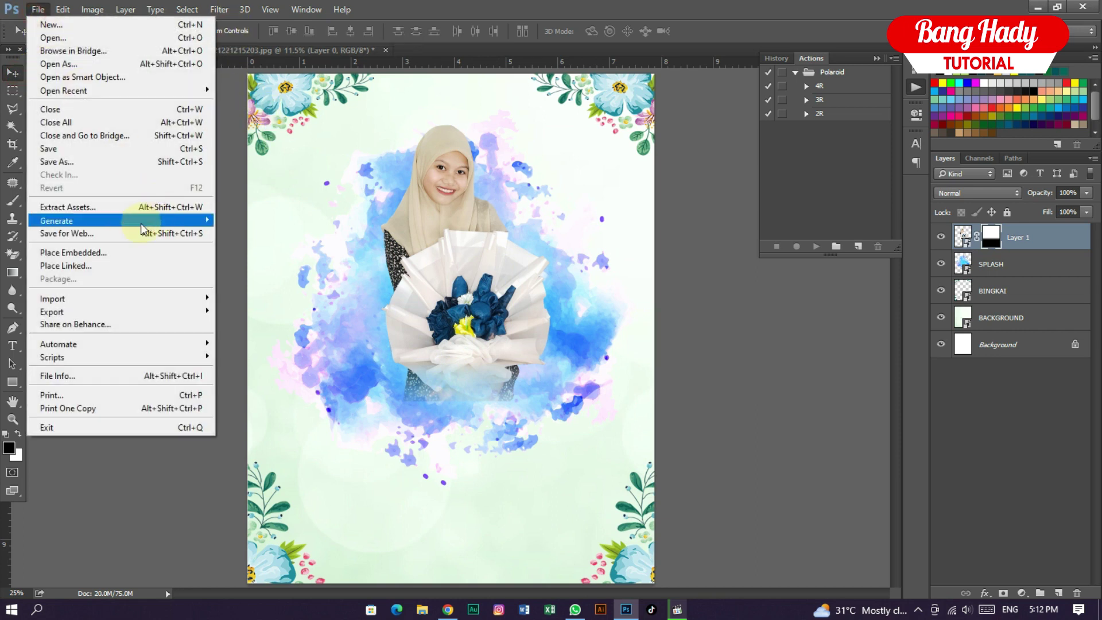
{"action": "left_click", "coordinate": [113, 252]}
{"action": "left_click", "coordinate": [677, 140]}
{"action": "double_click", "coordinate": [677, 141]}
- Rotate the ribbon by about -0.76°, scale it down and position it across the portrait's faded base
{"action": "left_click_drag", "start_coordinate": [534, 329], "coordinate": [546, 371]}
{"action": "left_click_drag", "start_coordinate": [703, 344], "coordinate": [700, 342]}
{"action": "left_click_drag", "start_coordinate": [571, 321], "coordinate": [570, 316]}
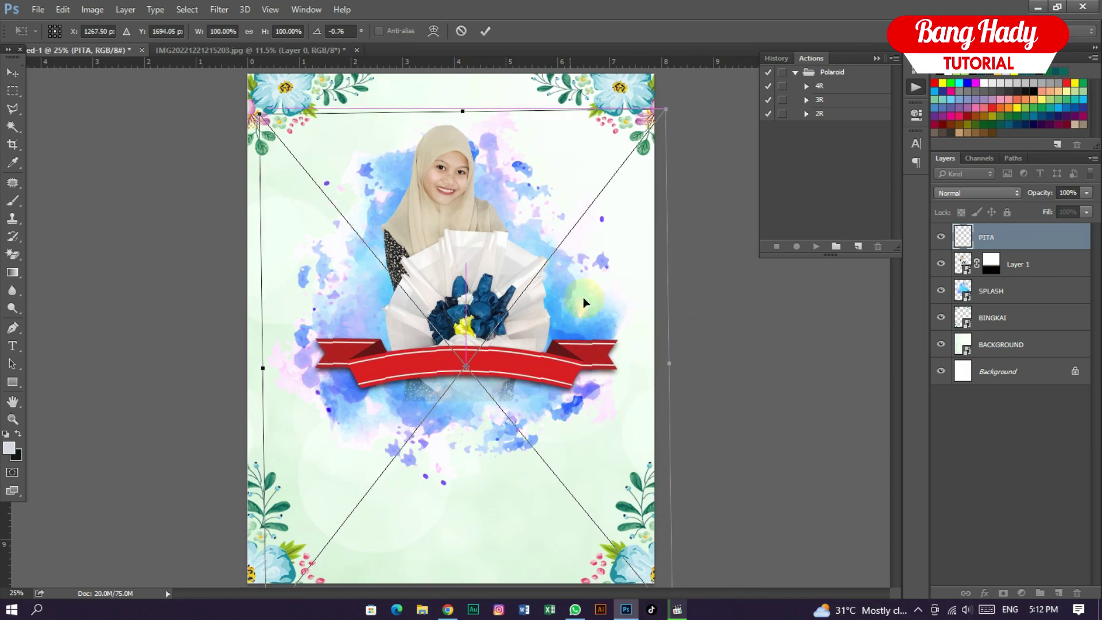
{"action": "left_click_drag", "start_coordinate": [664, 111], "coordinate": [637, 149]}
{"action": "left_click_drag", "start_coordinate": [615, 214], "coordinate": [616, 240]}
{"action": "double_click", "coordinate": [615, 240]}
- Move the portrait layer about 0.07 in to the left and 0.08 in down toward the ribbon
{"action": "scroll", "coordinate": [508, 325], "scroll_direction": "up", "scroll_amount": 1}
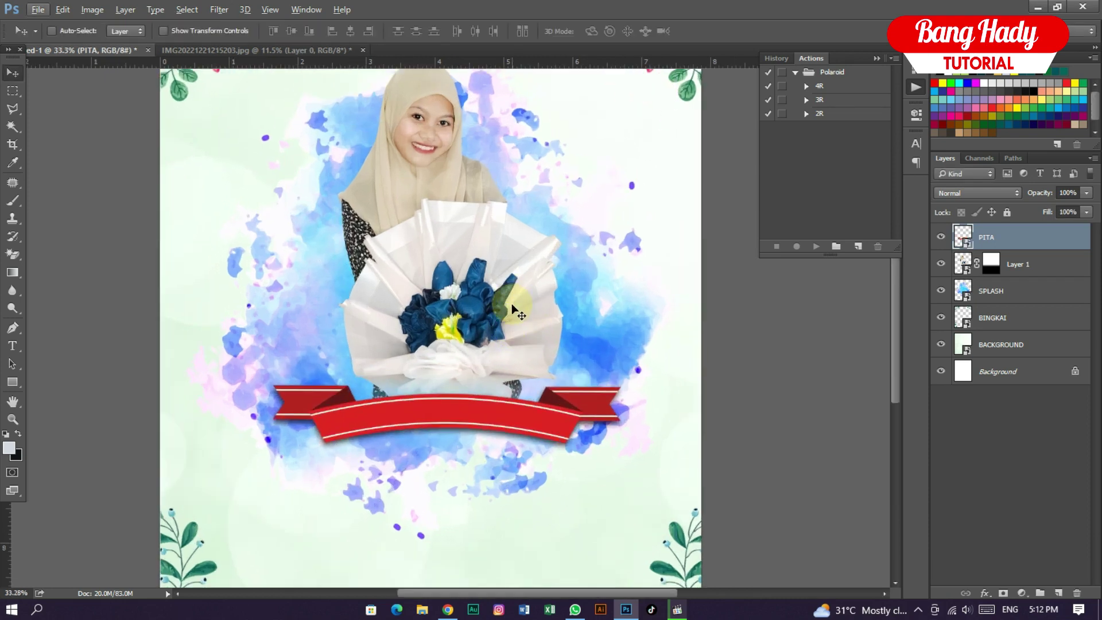
{"action": "scroll", "coordinate": [512, 305], "scroll_direction": "down", "scroll_amount": 1}
{"action": "left_click", "coordinate": [487, 310], "text": "ctrl"}
{"action": "left_click_drag", "start_coordinate": [488, 309], "coordinate": [484, 315]}
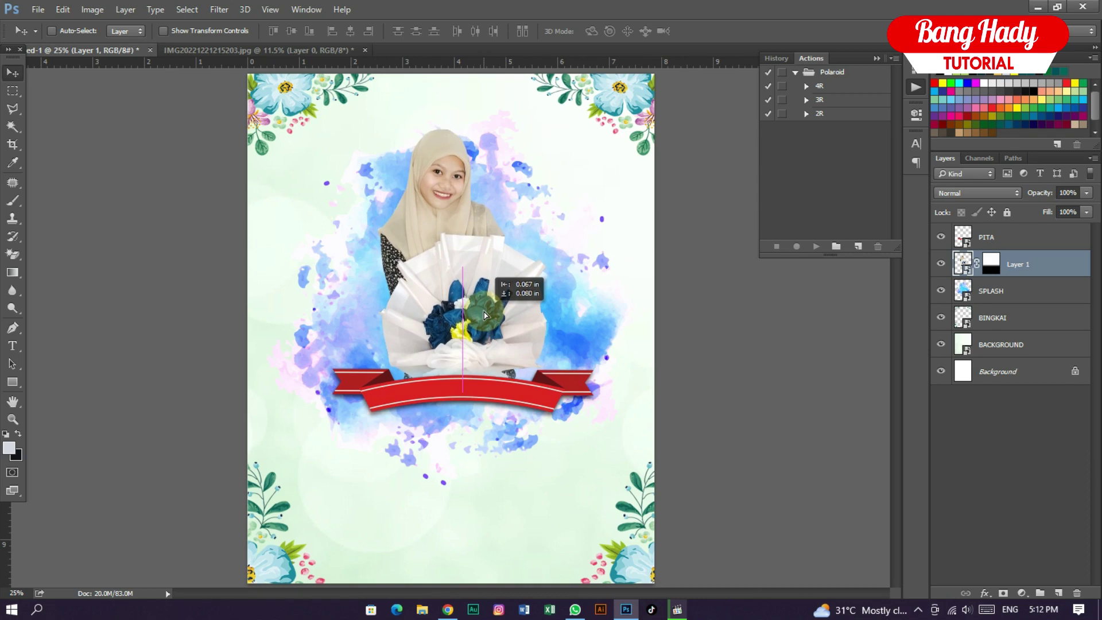
- Enlarge the masked portrait proportionally to about 109.5% and fit it above the ribbon
{"action": "scroll", "coordinate": [481, 348], "scroll_direction": "up", "scroll_amount": 2}
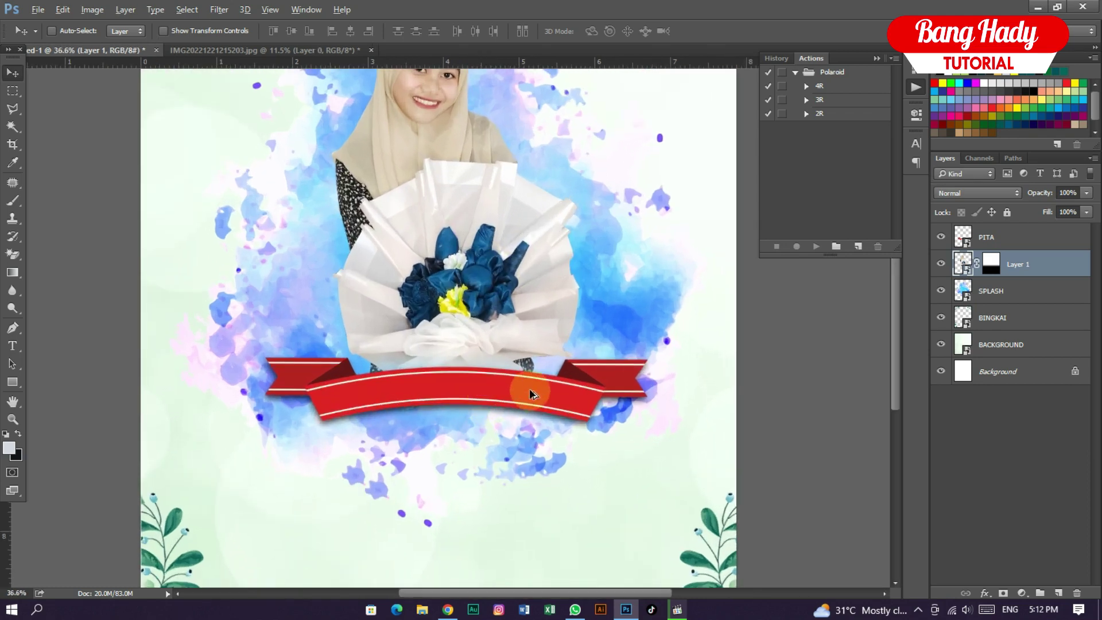
{"action": "scroll", "coordinate": [528, 343], "scroll_direction": "down", "scroll_amount": 2}
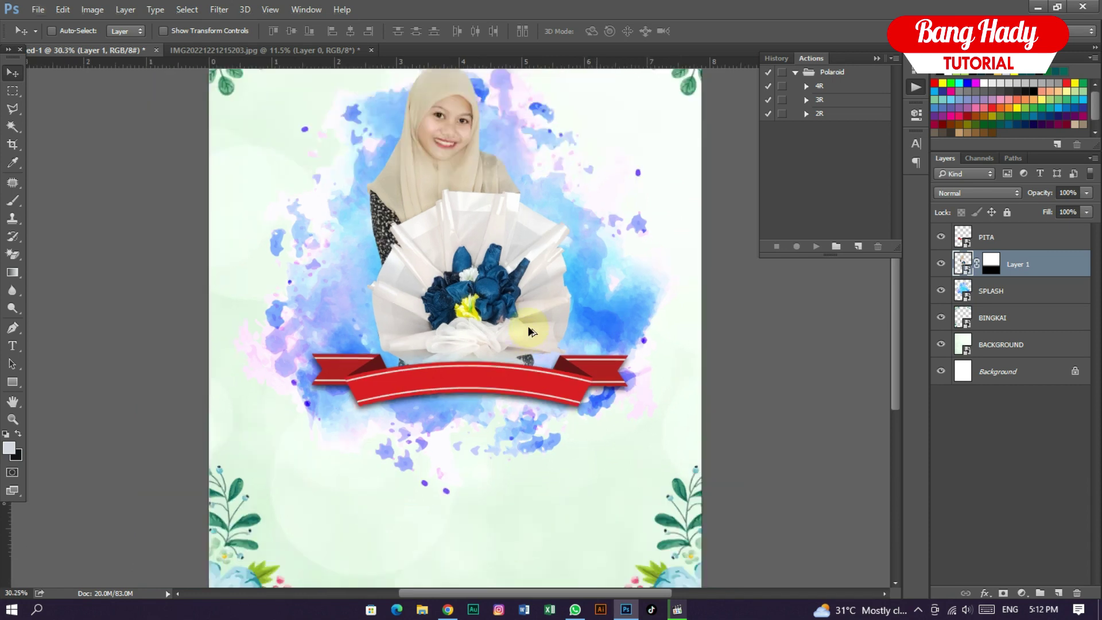
{"action": "key", "text": "ctrl+t"}
{"action": "left_click_drag", "start_coordinate": [536, 141], "coordinate": [547, 124]}
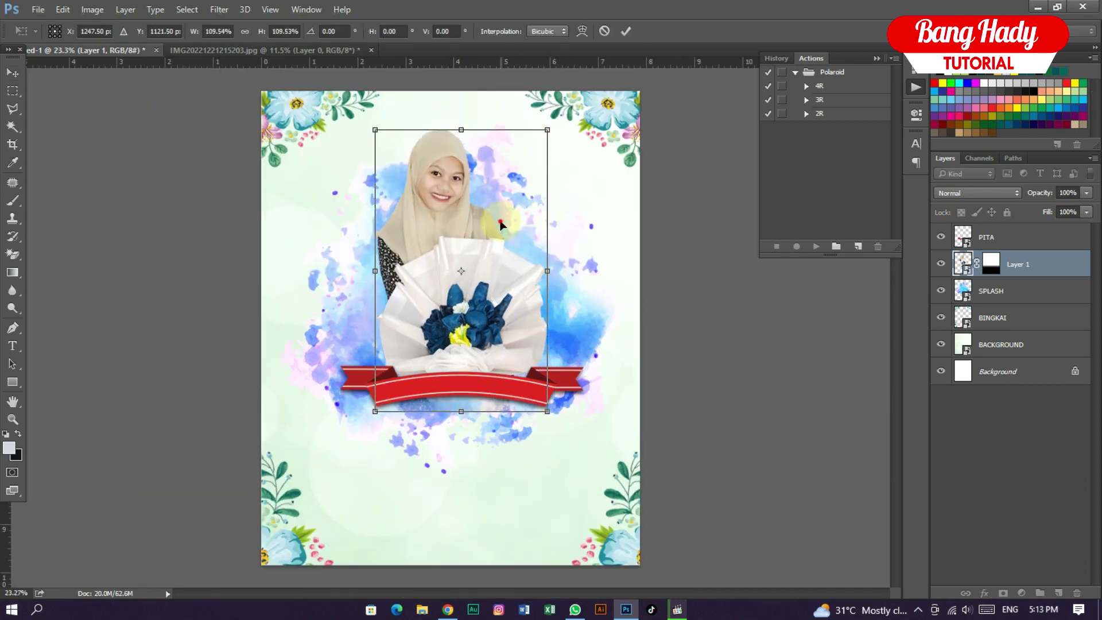
{"action": "key", "text": "Return"}
- Place POLAROID.png as an embedded object and move its layer below the portrait layer
{"action": "scroll", "coordinate": [498, 340], "scroll_direction": "up", "scroll_amount": 2}
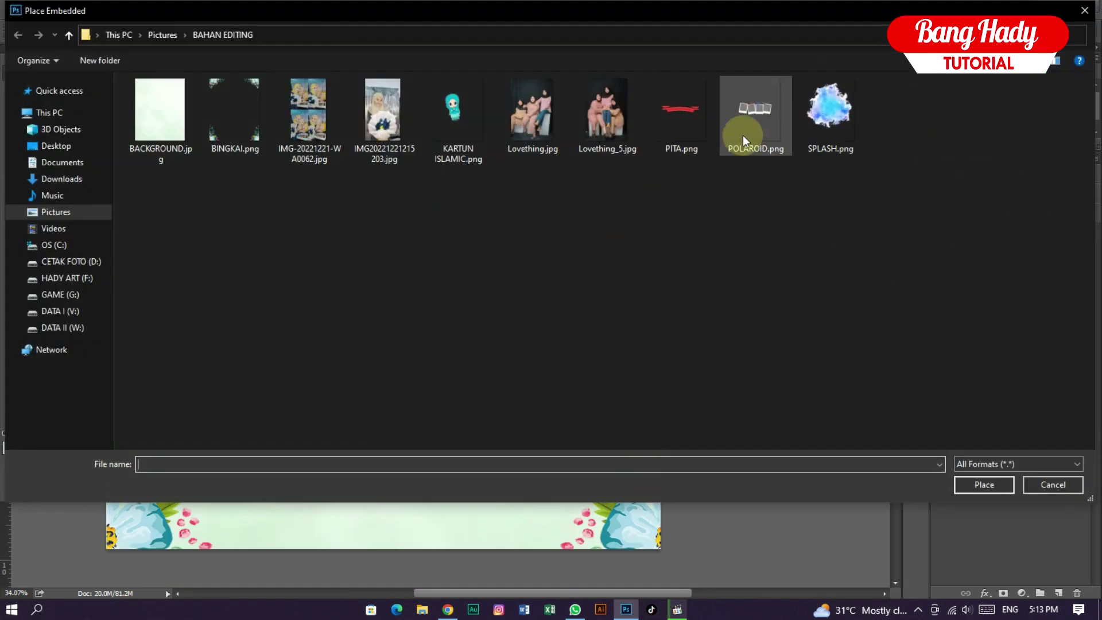
{"action": "double_click", "coordinate": [743, 135]}
{"action": "double_click", "coordinate": [521, 288]}
{"action": "left_click_drag", "start_coordinate": [1022, 237], "coordinate": [1033, 304]}
- Position the string of polaroid frames just beneath the red ribbon
{"action": "mouse_move", "coordinate": [492, 381]}
{"action": "left_mouse_down"}
{"action": "mouse_move", "coordinate": [474, 394]}
{"action": "mouse_move", "coordinate": [472, 366]}
{"action": "mouse_move", "coordinate": [441, 393]}
{"action": "mouse_move", "coordinate": [485, 379]}
{"action": "mouse_move", "coordinate": [490, 396]}
{"action": "mouse_move", "coordinate": [481, 384]}
{"action": "left_mouse_up"}
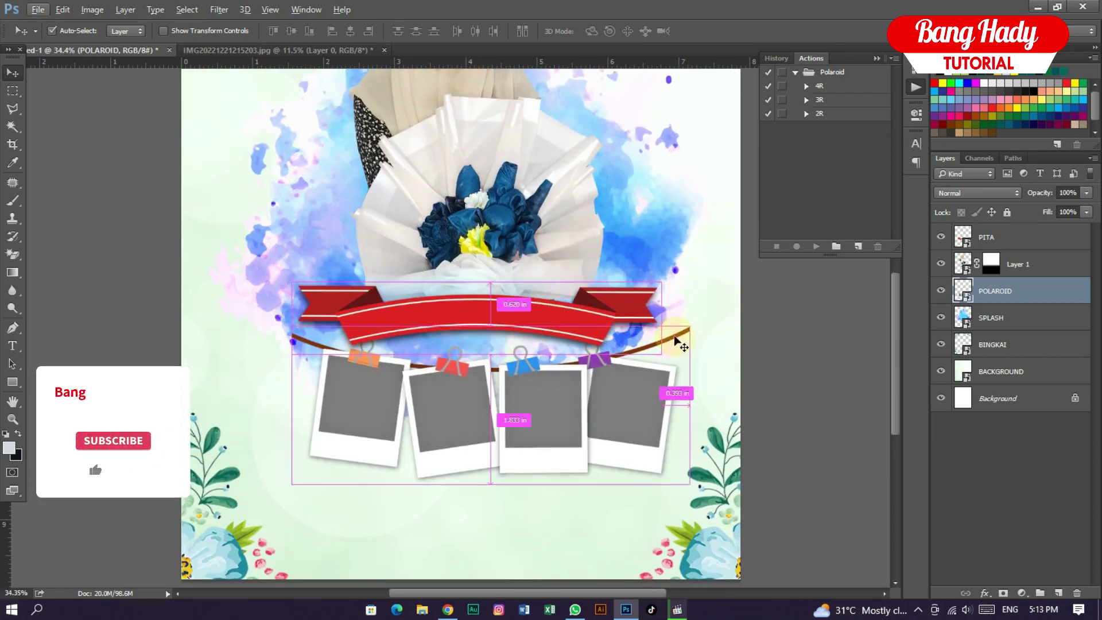
{"action": "scroll", "coordinate": [676, 340], "scroll_direction": "down", "scroll_amount": 1}
{"action": "left_click_drag", "start_coordinate": [596, 319], "coordinate": [596, 322]}
- Place KARTUN ISLAMIC.png as an embedded object and scale it down to about 25%
{"action": "left_click", "coordinate": [38, 10]}
{"action": "left_click", "coordinate": [115, 252]}
{"action": "double_click", "coordinate": [442, 123]}
{"action": "left_click_drag", "start_coordinate": [444, 124], "coordinate": [261, 60]}
{"action": "left_click_drag", "start_coordinate": [554, 453], "coordinate": [346, 197]}
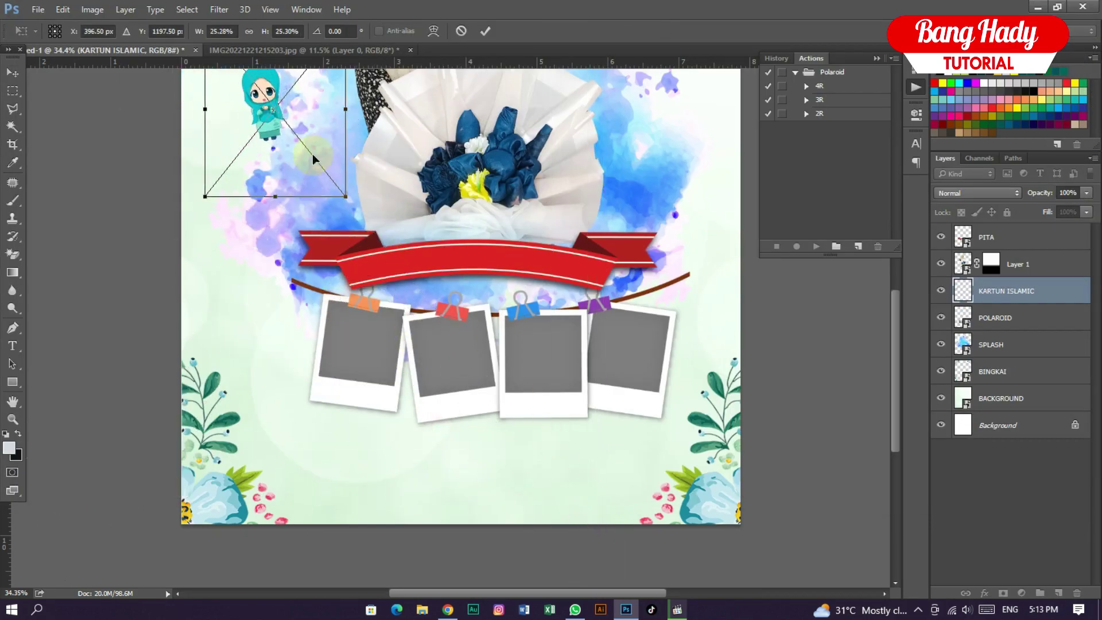
- Flip the cartoon girl horizontally, then shrink and tilt her to fit at the left end of the polaroid string
{"action": "scroll", "coordinate": [313, 154], "scroll_direction": "up", "scroll_amount": 5}
{"action": "left_click_drag", "start_coordinate": [445, 154], "coordinate": [315, 283]}
{"action": "right_click", "coordinate": [308, 314]}
{"action": "left_click", "coordinate": [378, 503]}
{"action": "left_click_drag", "start_coordinate": [340, 375], "coordinate": [318, 365]}
{"action": "left_click_drag", "start_coordinate": [377, 335], "coordinate": [375, 304]}
{"action": "left_click_drag", "start_coordinate": [311, 204], "coordinate": [295, 237]}
{"action": "left_click_drag", "start_coordinate": [297, 319], "coordinate": [291, 298]}
{"action": "key", "text": "Return"}
- Add a white 4 px outside stroke with normal blending and 100% opacity to the cartoon girl
{"action": "left_click", "coordinate": [985, 593]}
{"action": "left_click", "coordinate": [956, 463]}
{"action": "left_click", "coordinate": [803, 217]}
{"action": "left_click_drag", "start_coordinate": [880, 185], "coordinate": [735, 176]}
{"action": "type", "text": "4"}
{"action": "left_click", "coordinate": [776, 281]}
{"action": "left_click_drag", "start_coordinate": [752, 358], "coordinate": [692, 297]}
{"action": "left_click", "coordinate": [992, 296]}
{"action": "left_click", "coordinate": [1017, 165]}
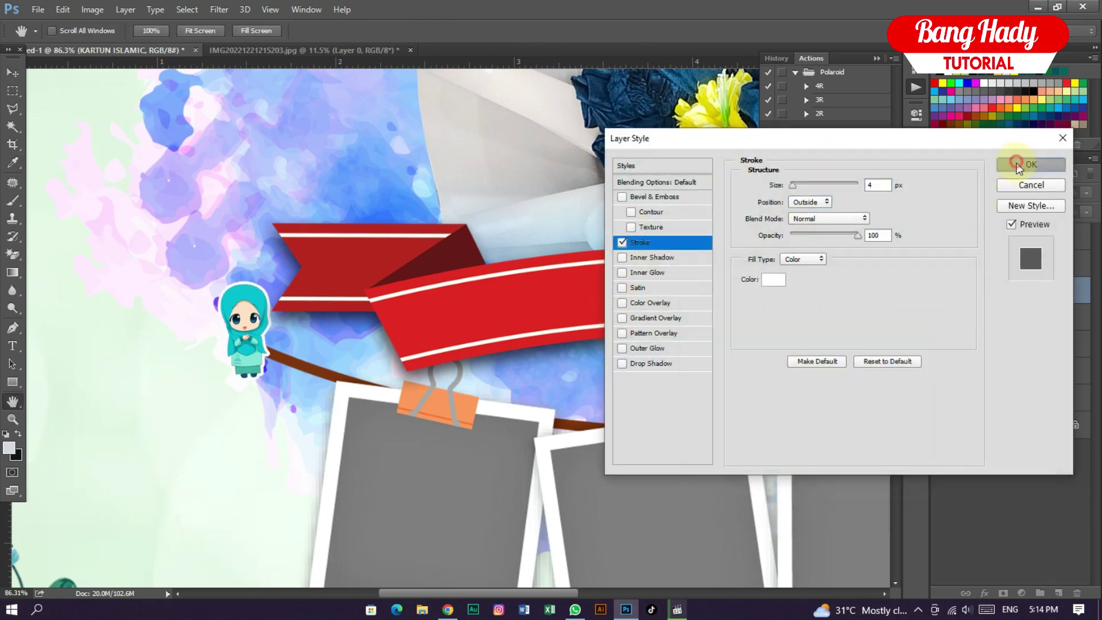
- Duplicate the outlined cartoon girl layer
{"action": "left_click_drag", "start_coordinate": [606, 291], "coordinate": [598, 290]}
{"action": "key", "text": "v"}
{"action": "left_click_drag", "start_coordinate": [232, 338], "coordinate": [465, 335]}
{"action": "key", "text": "ctrl+j"}
- Flip the duplicated cartoon girl horizontally and tilt her at the right end of the polaroid string
{"action": "key", "text": "ctrl+t"}
{"action": "right_click", "coordinate": [250, 340]}
{"action": "left_click", "coordinate": [323, 532]}
{"action": "scroll", "coordinate": [267, 348], "scroll_direction": "down", "scroll_amount": 2}
{"action": "key", "text": "ctrl+z"}
{"action": "right_click", "coordinate": [390, 347]}
{"action": "left_click", "coordinate": [460, 538]}
{"action": "left_click_drag", "start_coordinate": [764, 345], "coordinate": [763, 305]}
{"action": "key", "text": "Return"}
- Fine-tune the duplicated cartoon girl's position and rotation so she holds the string's right end
{"action": "scroll", "coordinate": [520, 327], "scroll_direction": "down", "scroll_amount": 8}
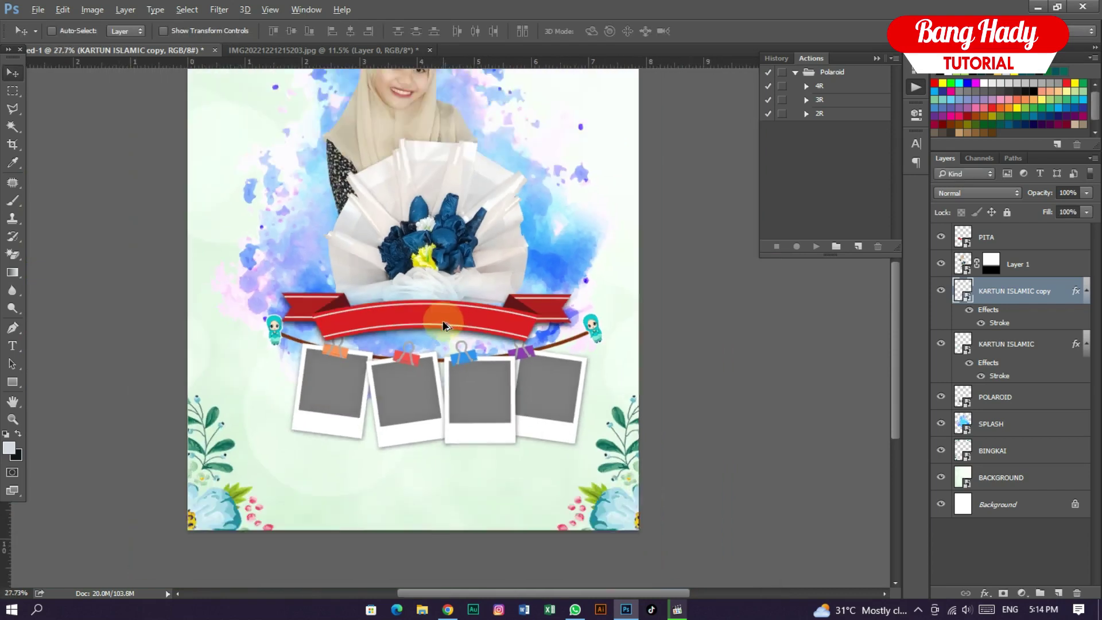
{"action": "scroll", "coordinate": [445, 322], "scroll_direction": "up", "scroll_amount": 4}
{"action": "left_click_drag", "start_coordinate": [672, 345], "coordinate": [670, 346]}
{"action": "left_click_drag", "start_coordinate": [628, 419], "coordinate": [584, 414]}
{"action": "scroll", "coordinate": [210, 343], "scroll_direction": "up", "scroll_amount": 5}
{"action": "left_click_drag", "start_coordinate": [216, 333], "coordinate": [184, 359]}
{"action": "left_click_drag", "start_coordinate": [656, 339], "coordinate": [424, 373]}
{"action": "left_click_drag", "start_coordinate": [731, 378], "coordinate": [710, 377]}
{"action": "key", "text": "ctrl+t"}
{"action": "left_click_drag", "start_coordinate": [793, 351], "coordinate": [794, 373]}
{"action": "key", "text": "Return"}
- Select both cartoon girls together with the polaroid layer and shift them slightly as one group
{"action": "scroll", "coordinate": [732, 383], "scroll_direction": "down", "scroll_amount": 6}
{"action": "left_click", "coordinate": [1006, 344], "text": "ctrl"}
{"action": "left_click", "coordinate": [1002, 397], "text": "ctrl"}
{"action": "left_click_drag", "start_coordinate": [509, 469], "coordinate": [514, 473]}
- Select the first polaroid's grey photo area on the POLAROID layer using the Magic Wand with tolerance 32
{"action": "scroll", "coordinate": [318, 439], "scroll_direction": "up", "scroll_amount": 3}
{"action": "left_click_drag", "start_coordinate": [318, 439], "coordinate": [323, 262]}
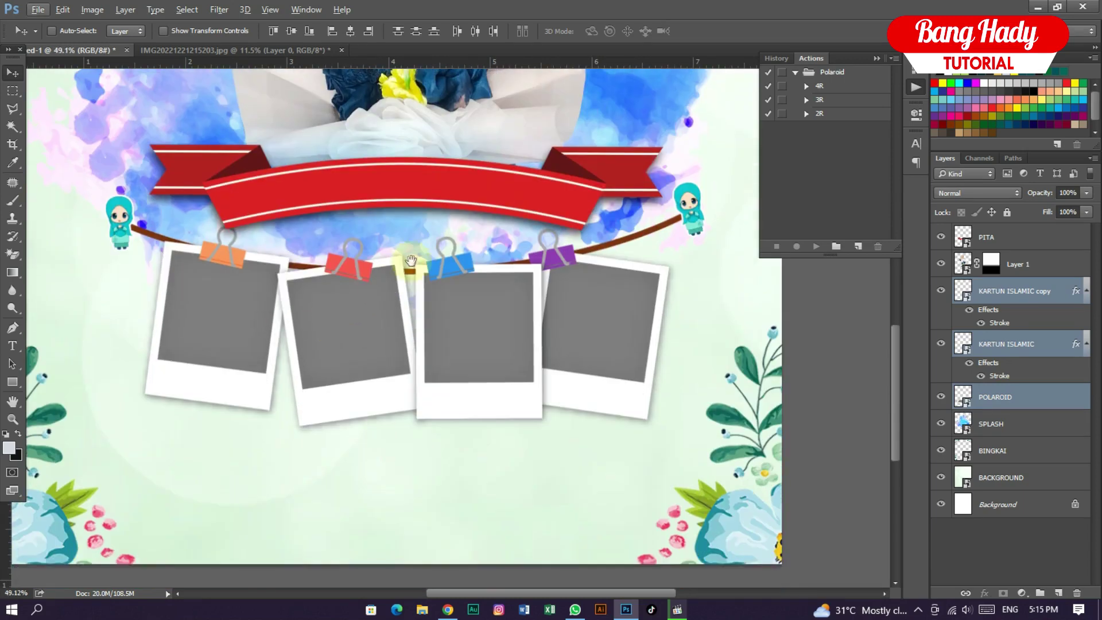
{"action": "left_click_drag", "start_coordinate": [438, 225], "coordinate": [455, 289]}
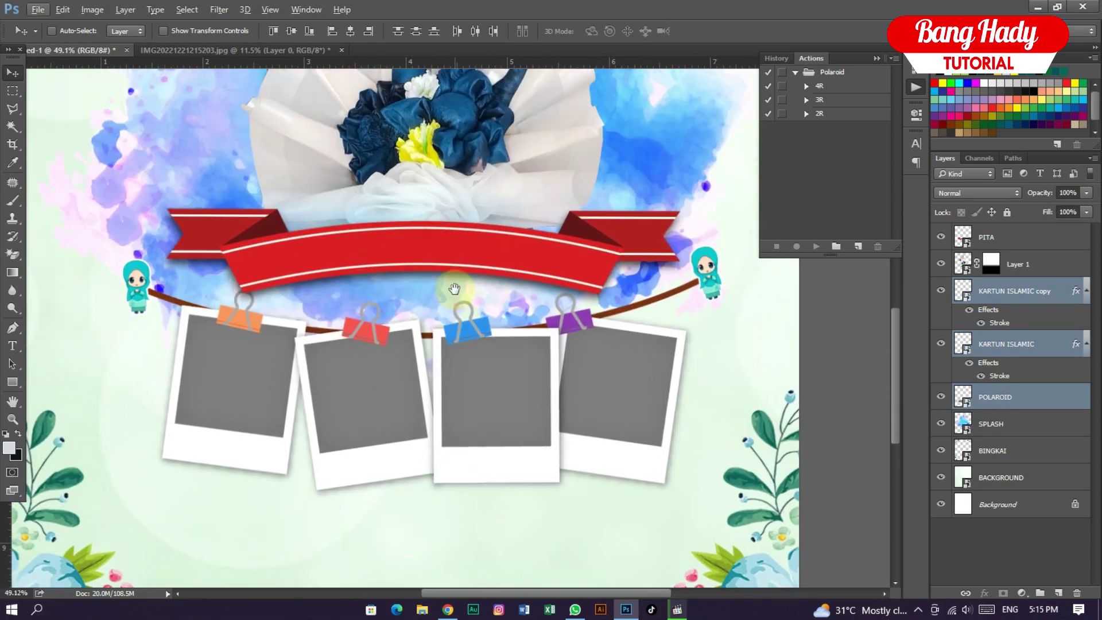
{"action": "left_click", "coordinate": [1012, 401]}
{"action": "scroll", "coordinate": [192, 373], "scroll_direction": "up", "scroll_amount": 2}
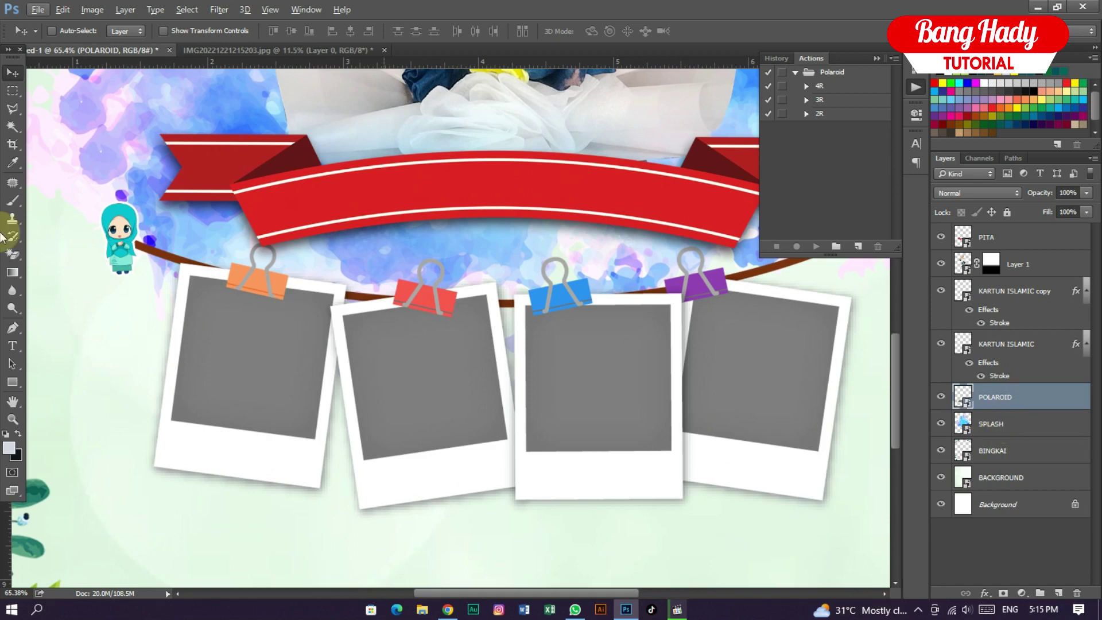
{"action": "left_click", "coordinate": [10, 130]}
{"action": "left_click", "coordinate": [79, 140]}
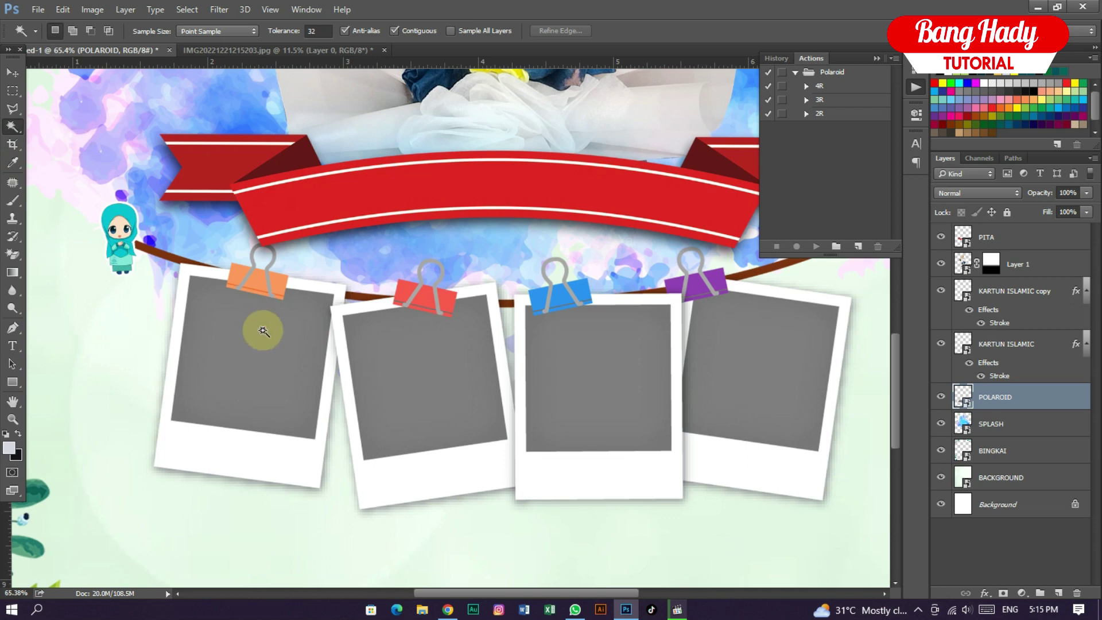
{"action": "left_click", "coordinate": [272, 346]}
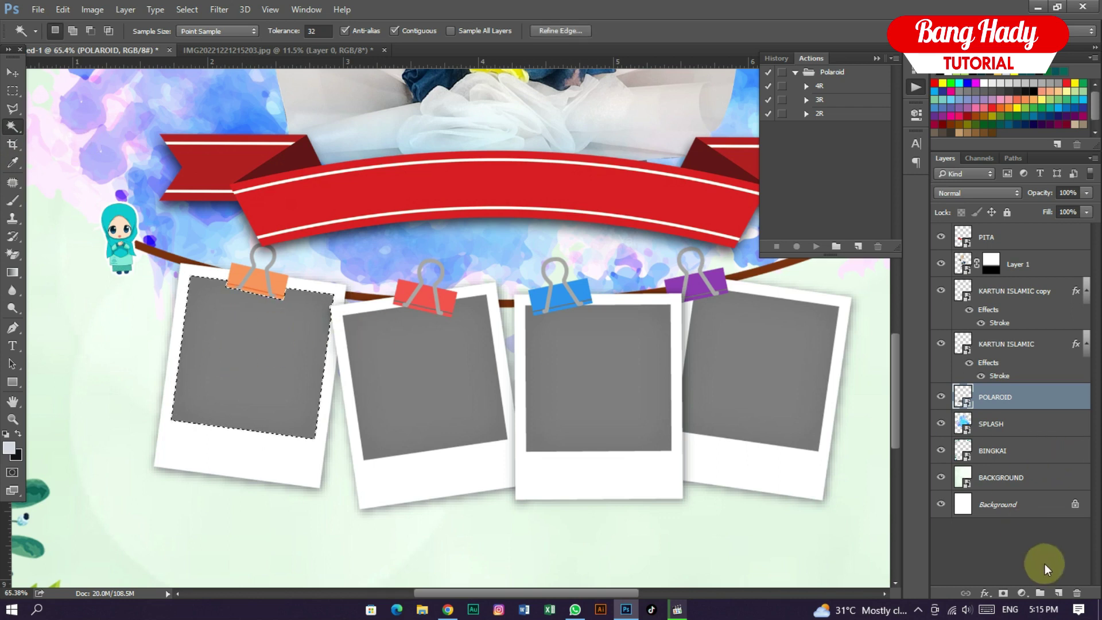
- Add a new layer above the POLAROID layer and name it foto1
{"action": "left_click", "coordinate": [1058, 591]}
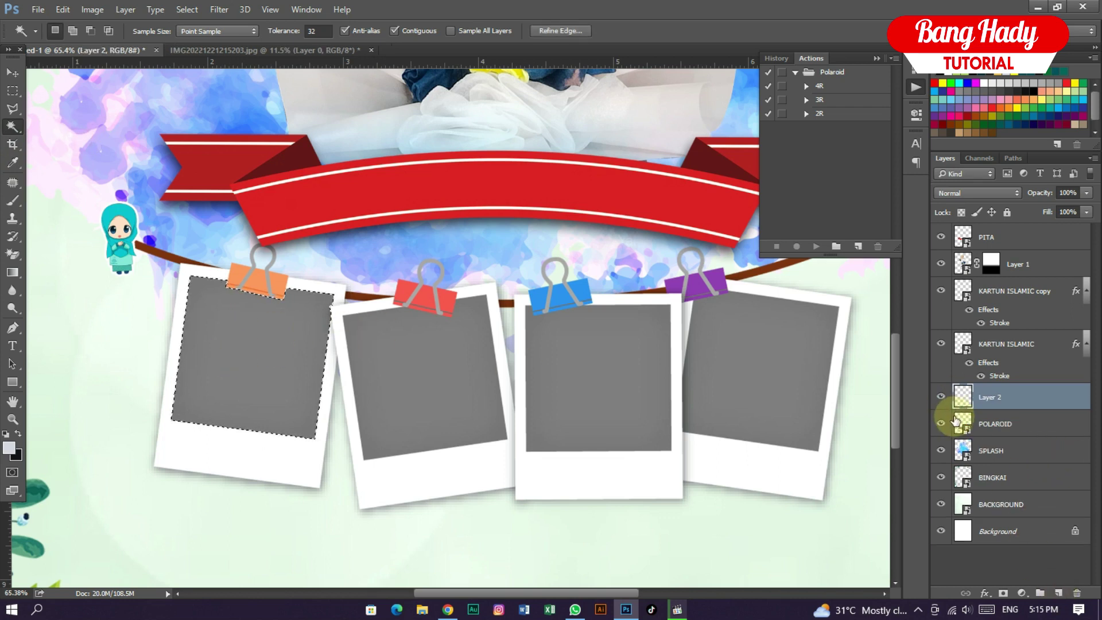
{"action": "right_click", "coordinate": [989, 396]}
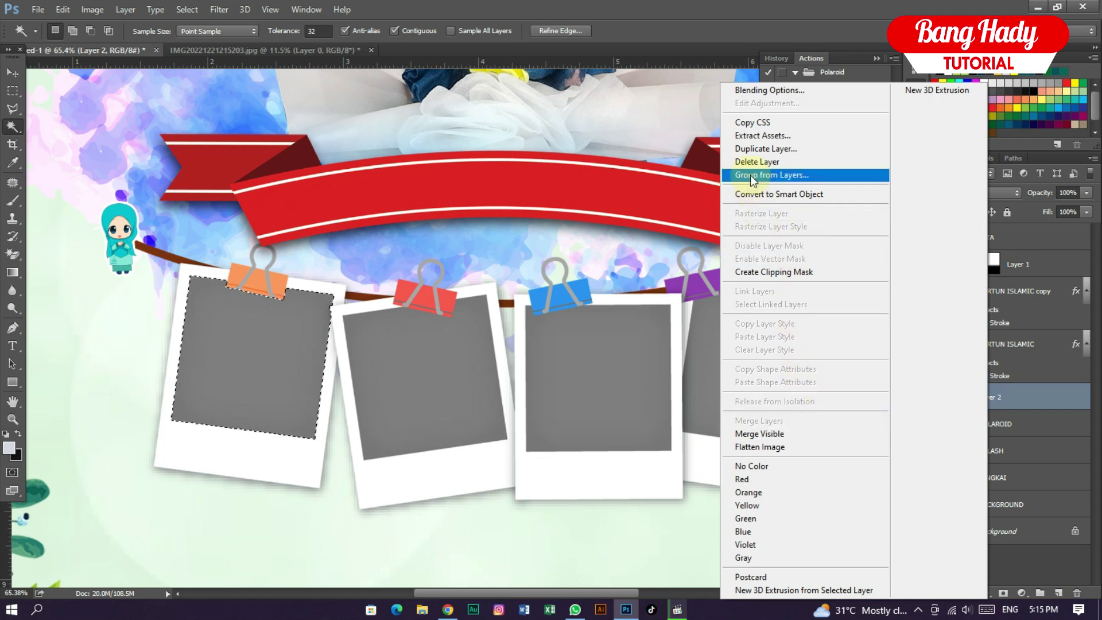
{"action": "left_click", "coordinate": [1042, 410]}
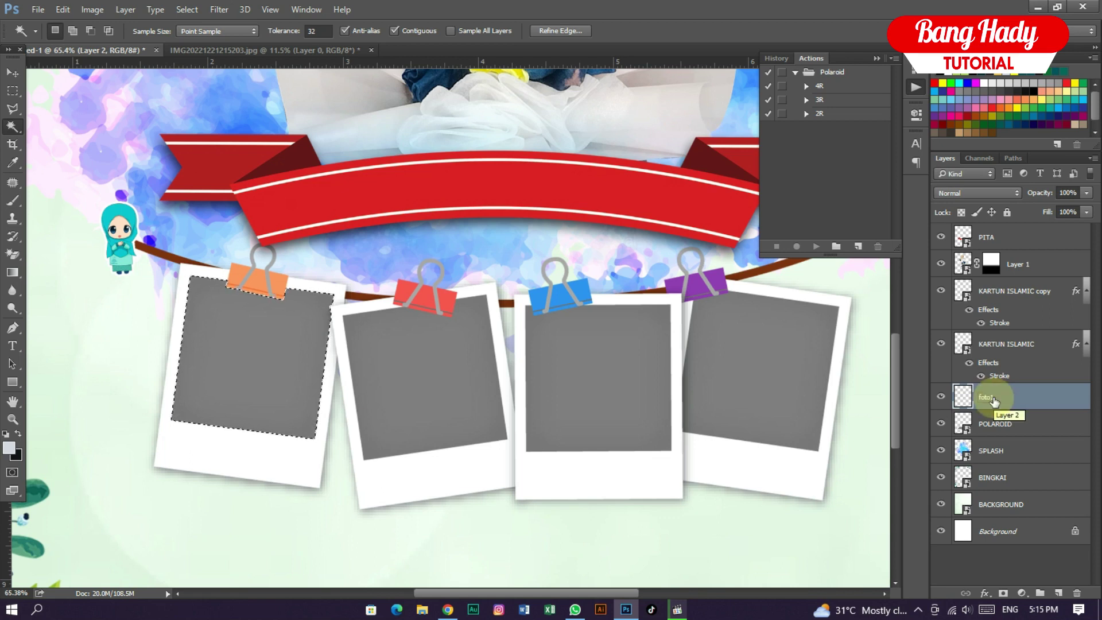
- Set the foreground color to 004fff and fill the first polaroid's selected photo area with the Paint Bucket
{"action": "left_click", "coordinate": [11, 271]}
{"action": "left_click", "coordinate": [56, 283]}
{"action": "left_click", "coordinate": [11, 449]}
{"action": "type", "text": "004fff"}
{"action": "left_click", "coordinate": [1013, 297]}
{"action": "left_click", "coordinate": [308, 312]}
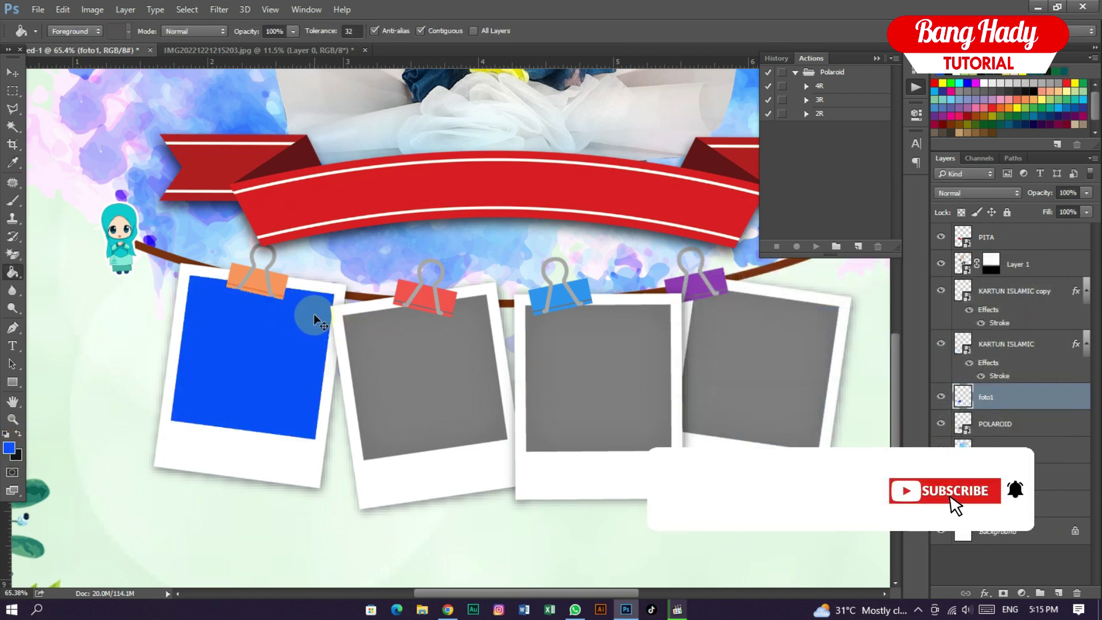
- Select the second polaroid's grey photo area on the POLAROID layer with the Magic Wand
{"action": "left_click", "coordinate": [1009, 423]}
{"action": "left_click", "coordinate": [12, 126]}
{"action": "left_click", "coordinate": [463, 370]}
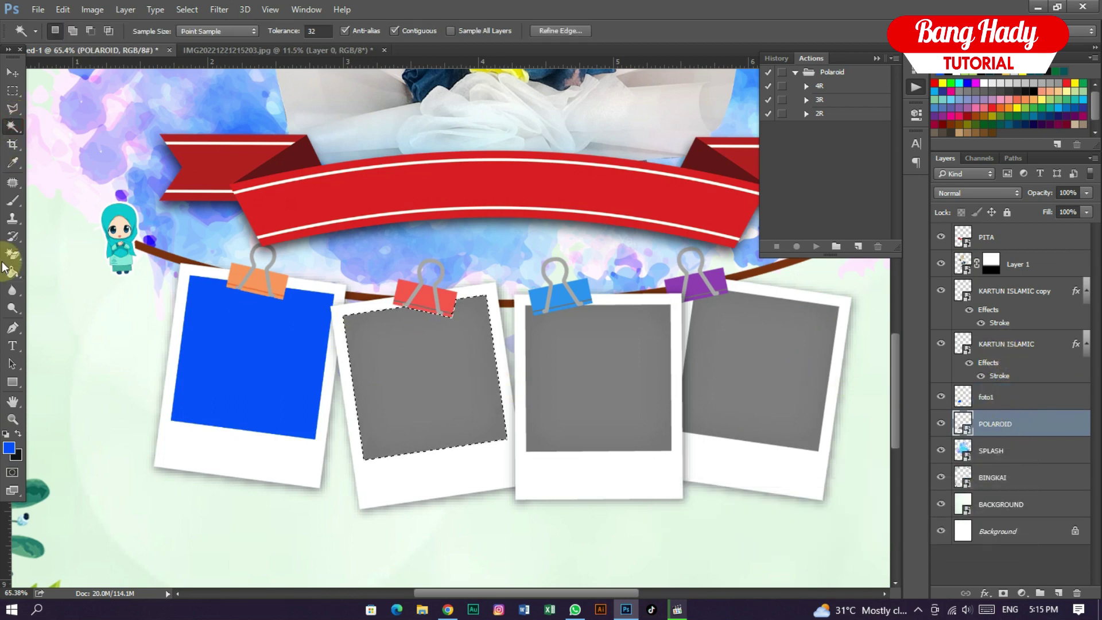
- Add a layer named foto 2 above foto1 and fill the second polaroid's selected area with the blue foreground color
{"action": "left_click", "coordinate": [7, 270]}
{"action": "left_click", "coordinate": [995, 397]}
{"action": "left_click", "coordinate": [1058, 593]}
{"action": "double_click", "coordinate": [995, 397]}
{"action": "type", "text": "foto 2"}
{"action": "key", "text": "Return"}
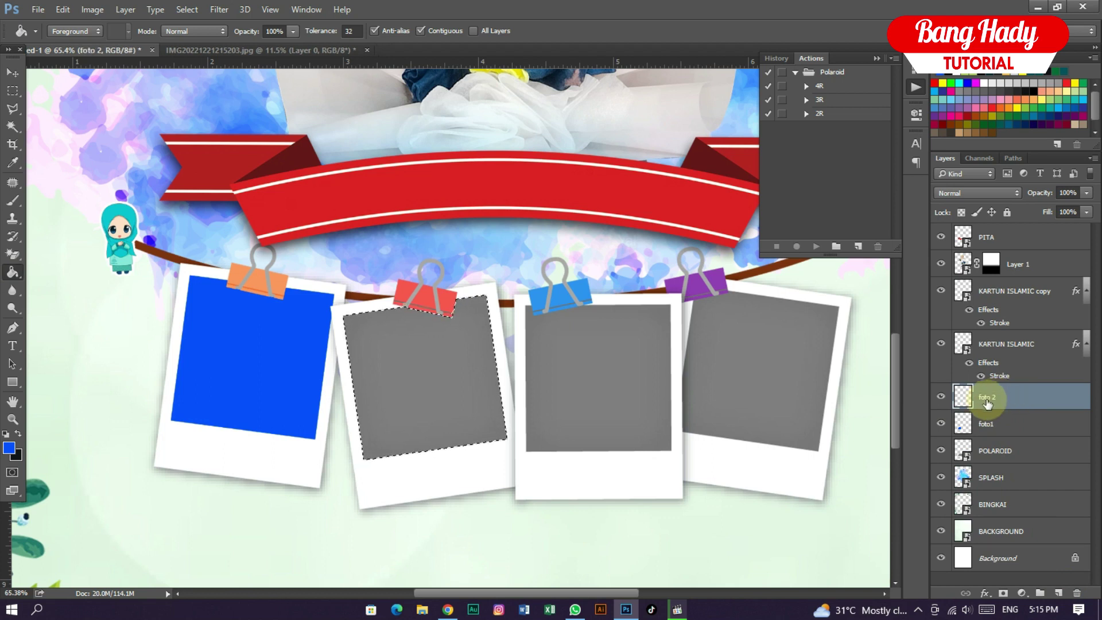
{"action": "key", "text": "alt+BackSpace"}
- Select the third polaroid's grey photo area on the POLAROID layer with the Magic Wand
{"action": "left_click", "coordinate": [995, 450]}
{"action": "left_click", "coordinate": [13, 126]}
{"action": "left_click", "coordinate": [63, 139]}
{"action": "left_click", "coordinate": [598, 358]}
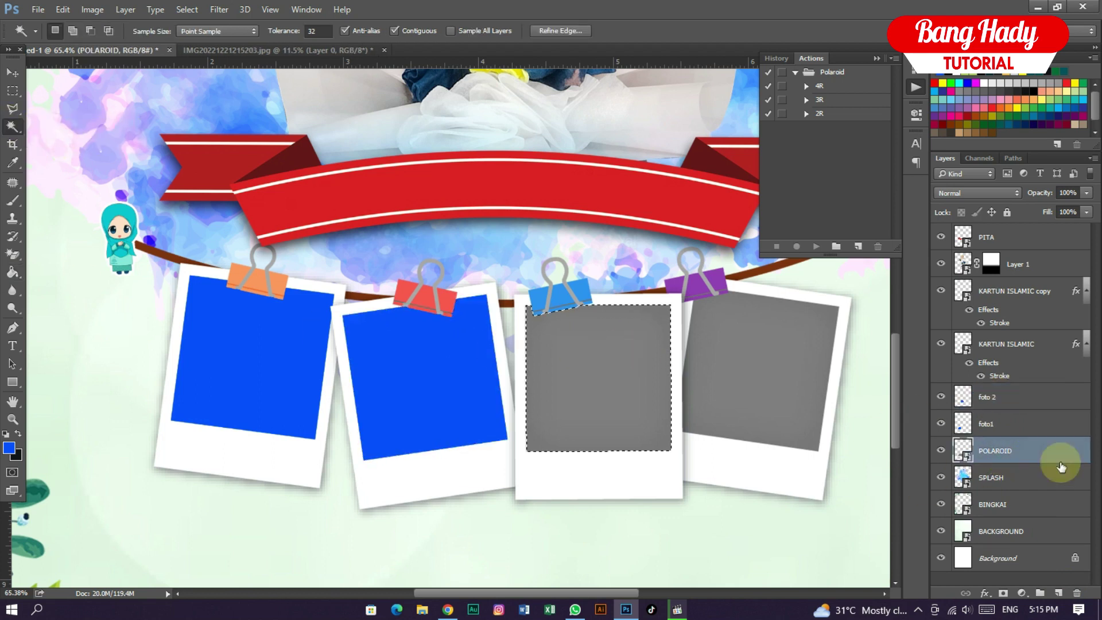
- Add a layer named foto 3 above foto 2 and fill the third polaroid's selected area with blue
{"action": "left_click", "coordinate": [1005, 397]}
{"action": "left_click", "coordinate": [1058, 592]}
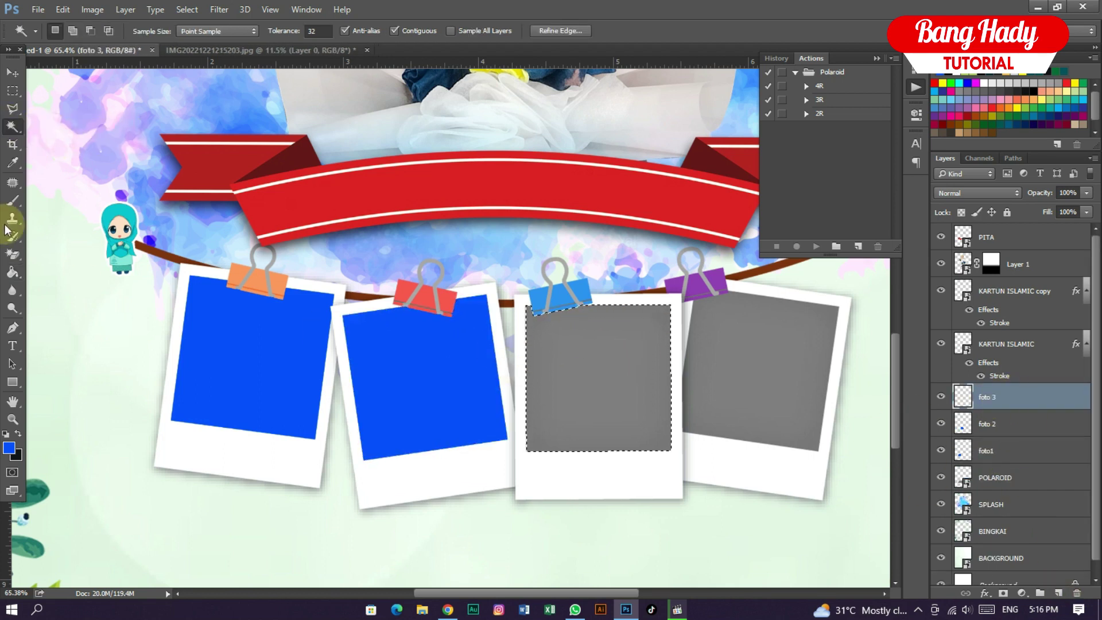
{"action": "left_click", "coordinate": [13, 273]}
{"action": "left_click", "coordinate": [653, 362]}
- Select the fourth polaroid's grey photo area on the POLAROID layer with the Magic Wand
{"action": "left_click", "coordinate": [1011, 477]}
{"action": "left_click", "coordinate": [16, 127]}
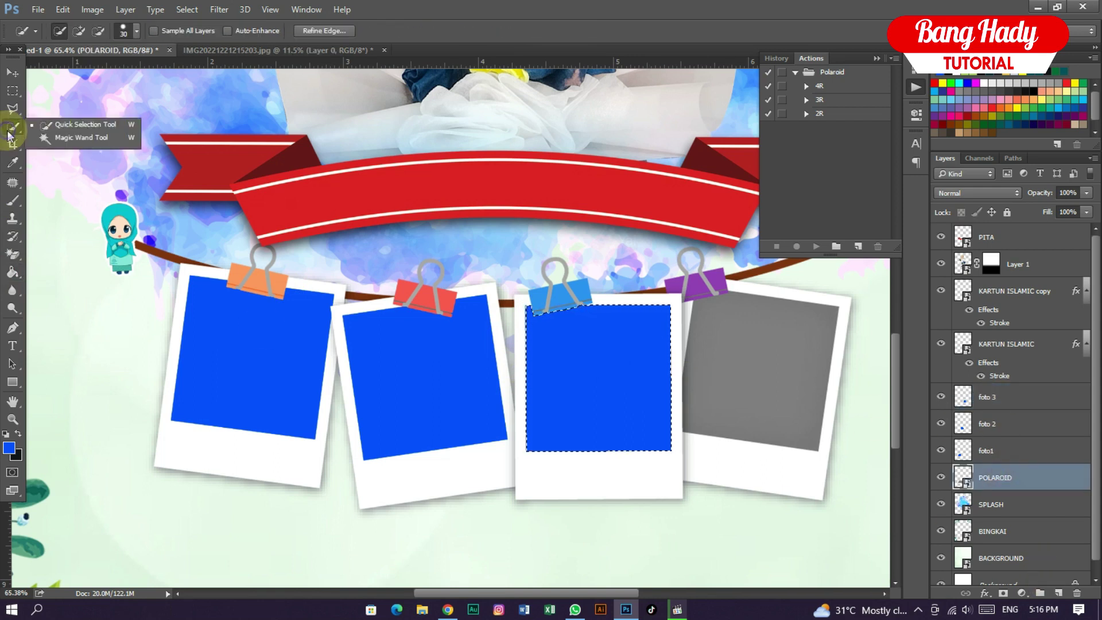
{"action": "left_click", "coordinate": [63, 138]}
{"action": "left_click", "coordinate": [816, 356]}
- Add a layer named foto 4 above foto 3, fill the fourth polaroid's selected area with blue and deselect
{"action": "left_click", "coordinate": [1009, 397]}
{"action": "left_click", "coordinate": [1059, 593]}
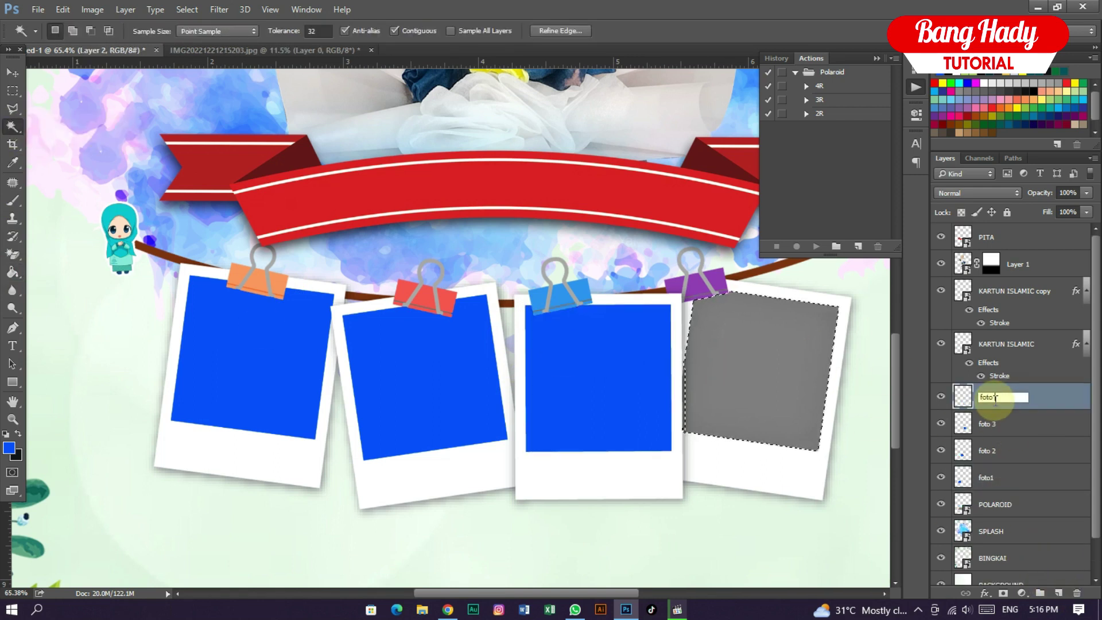
{"action": "key", "text": "g"}
{"action": "left_click", "coordinate": [770, 369]}
{"action": "key", "text": "ctrl+d"}
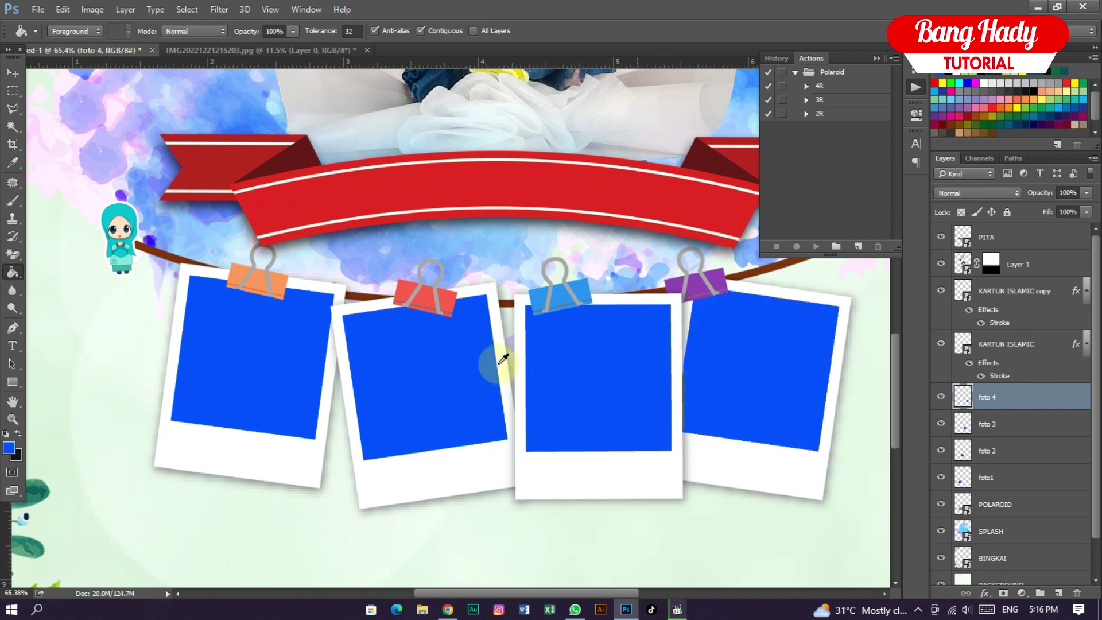
- Place Lovething.jpg directly above the foto1 layer and turn it into a clipping mask on foto1
{"action": "key", "text": "ctrl+0"}
{"action": "left_click_drag", "start_coordinate": [479, 339], "coordinate": [423, 364]}
{"action": "scroll", "coordinate": [425, 338], "scroll_direction": "up", "scroll_amount": 2}
{"action": "scroll", "coordinate": [1004, 414], "scroll_direction": "down", "scroll_amount": 2}
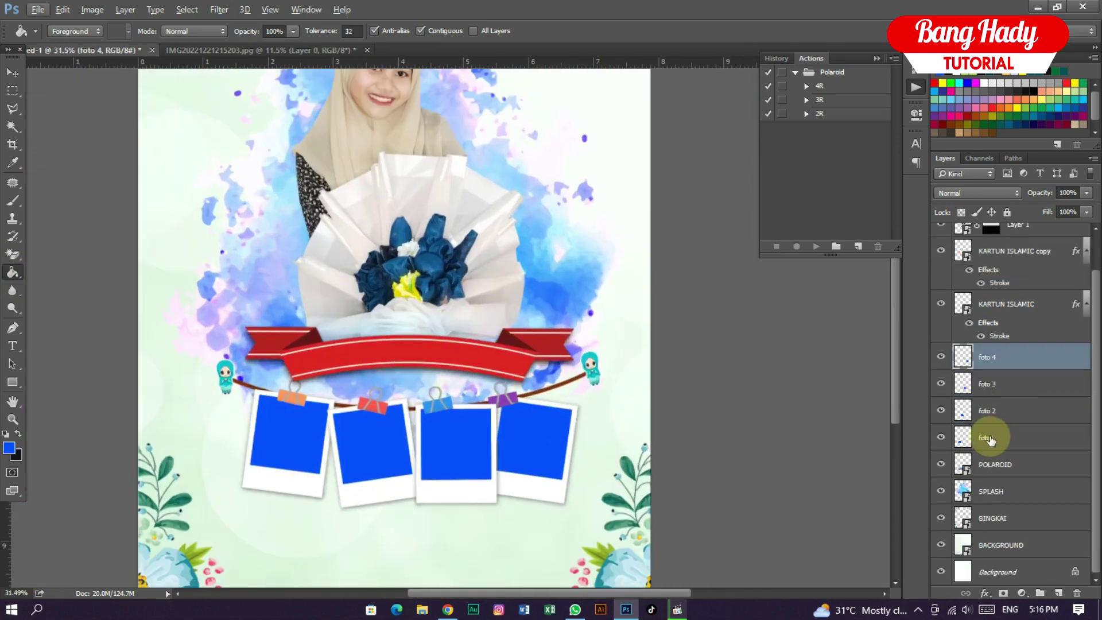
{"action": "left_click", "coordinate": [991, 439]}
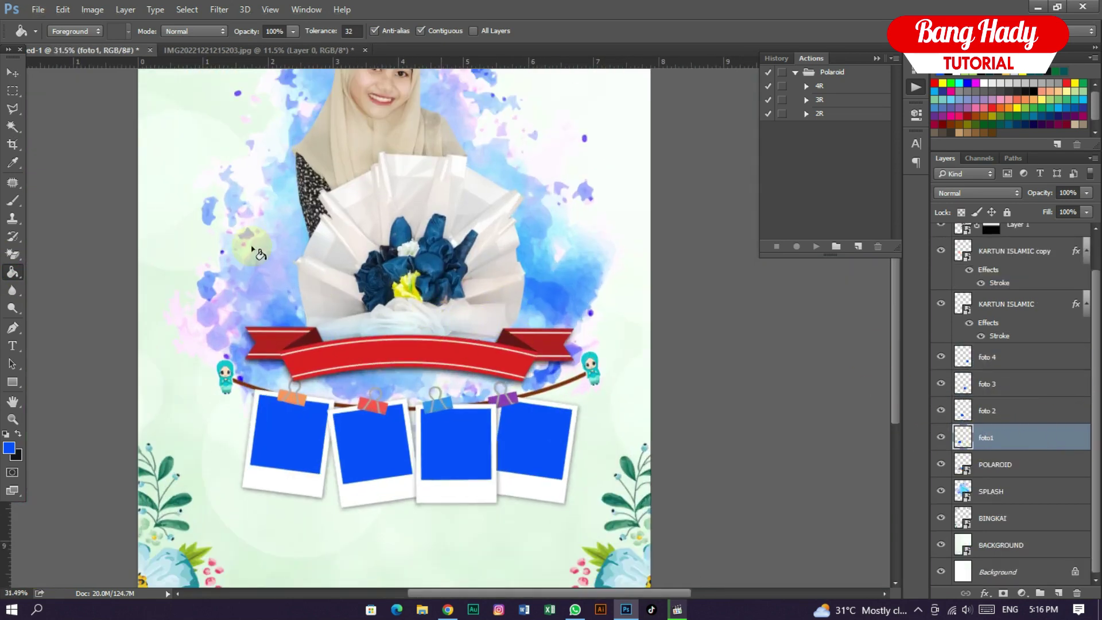
{"action": "left_click", "coordinate": [9, 76]}
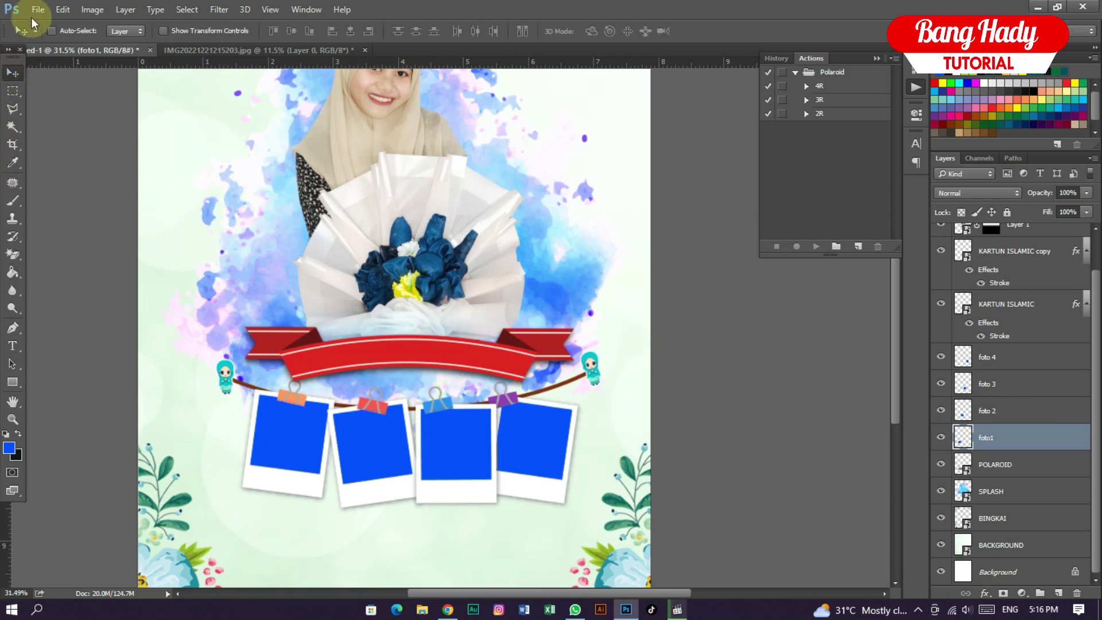
{"action": "left_click", "coordinate": [36, 9]}
{"action": "left_click", "coordinate": [118, 254]}
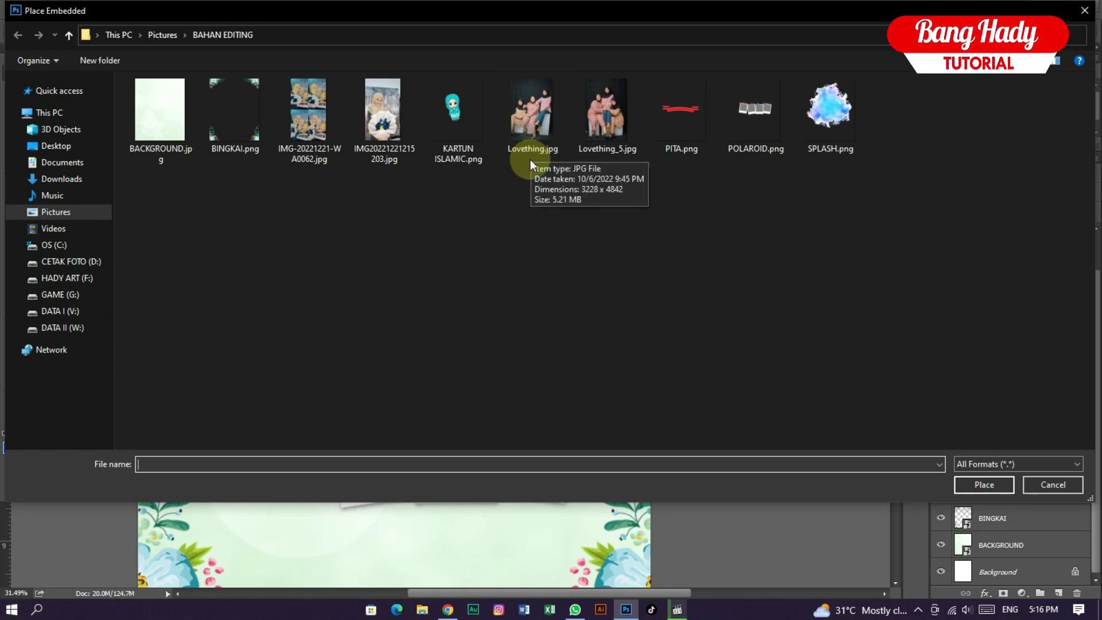
{"action": "double_click", "coordinate": [536, 136]}
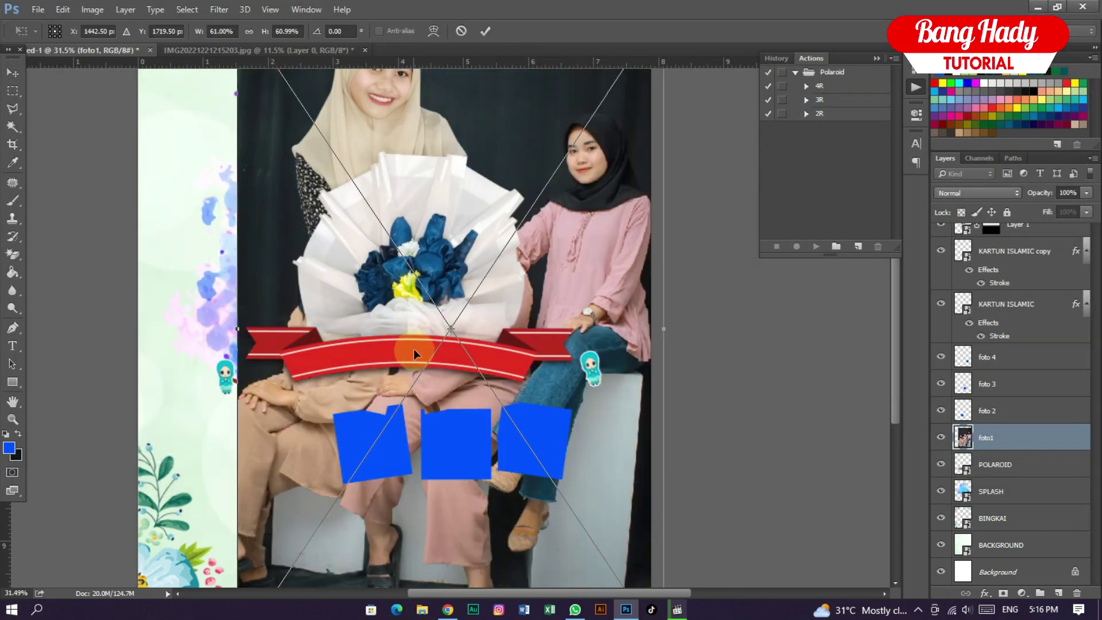
{"action": "key", "text": "Return"}
{"action": "right_click", "coordinate": [1021, 438]}
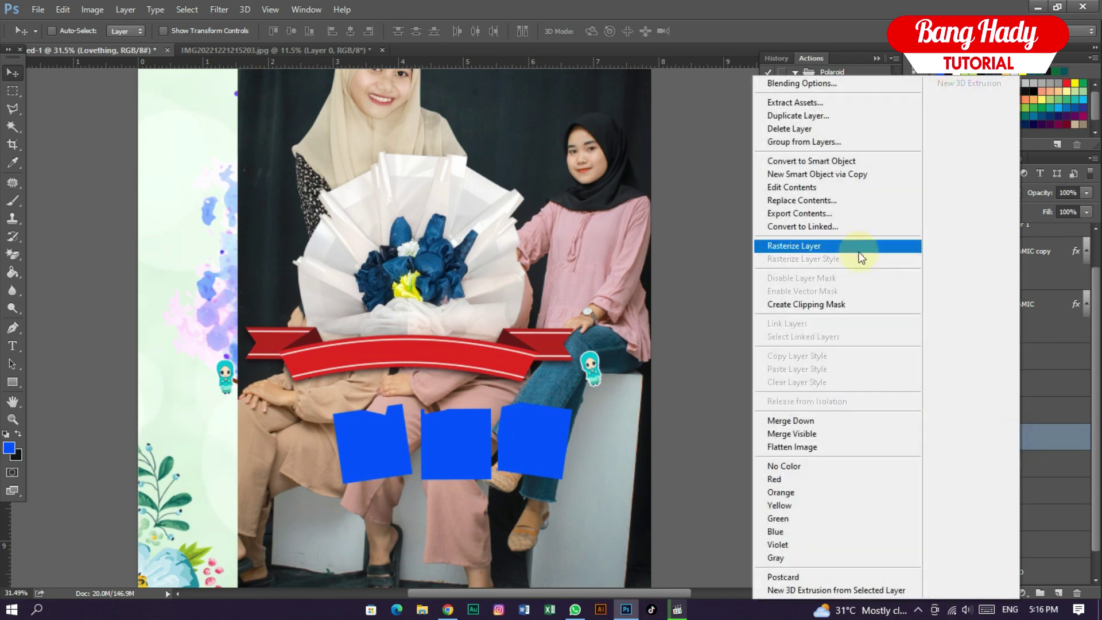
{"action": "left_click", "coordinate": [839, 308]}
- Scale the Lovething photo to 10.82% and rotate it 7.54° so the three girls fit the first polaroid
{"action": "scroll", "coordinate": [423, 238], "scroll_direction": "up", "scroll_amount": 3}
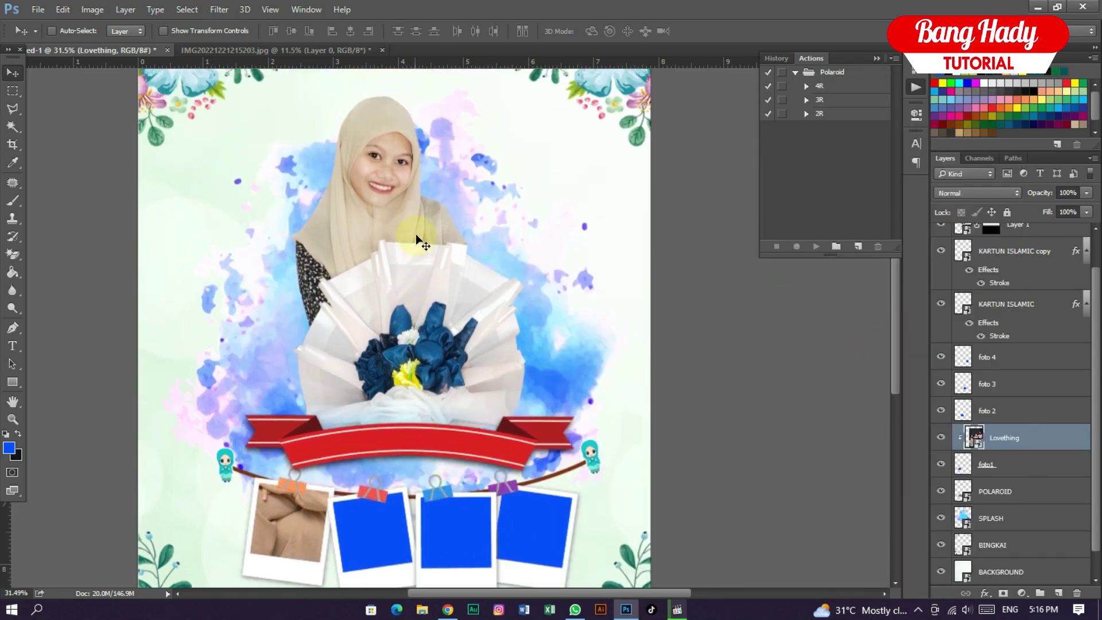
{"action": "key", "text": "ctrl+t"}
{"action": "left_click_drag", "start_coordinate": [235, 133], "coordinate": [401, 377]}
{"action": "left_click_drag", "start_coordinate": [471, 418], "coordinate": [343, 514]}
{"action": "left_click_drag", "start_coordinate": [401, 494], "coordinate": [448, 156]}
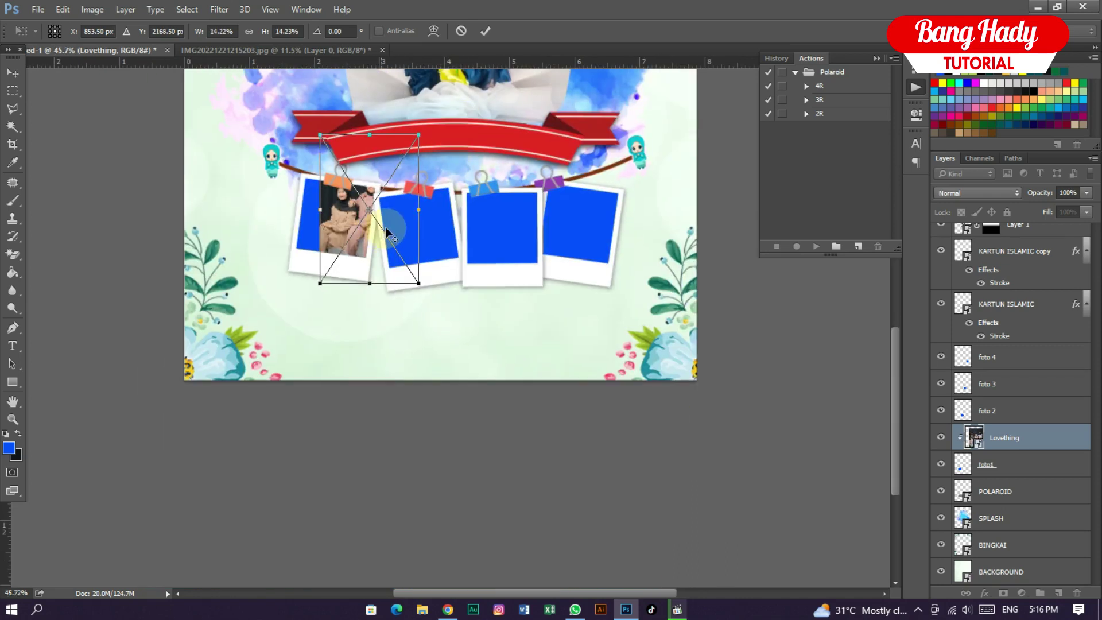
{"action": "scroll", "coordinate": [386, 232], "scroll_direction": "up", "scroll_amount": 3}
{"action": "left_click_drag", "start_coordinate": [368, 230], "coordinate": [365, 233]}
{"action": "left_click_drag", "start_coordinate": [478, 181], "coordinate": [474, 202]}
{"action": "left_click_drag", "start_coordinate": [411, 128], "coordinate": [386, 156]}
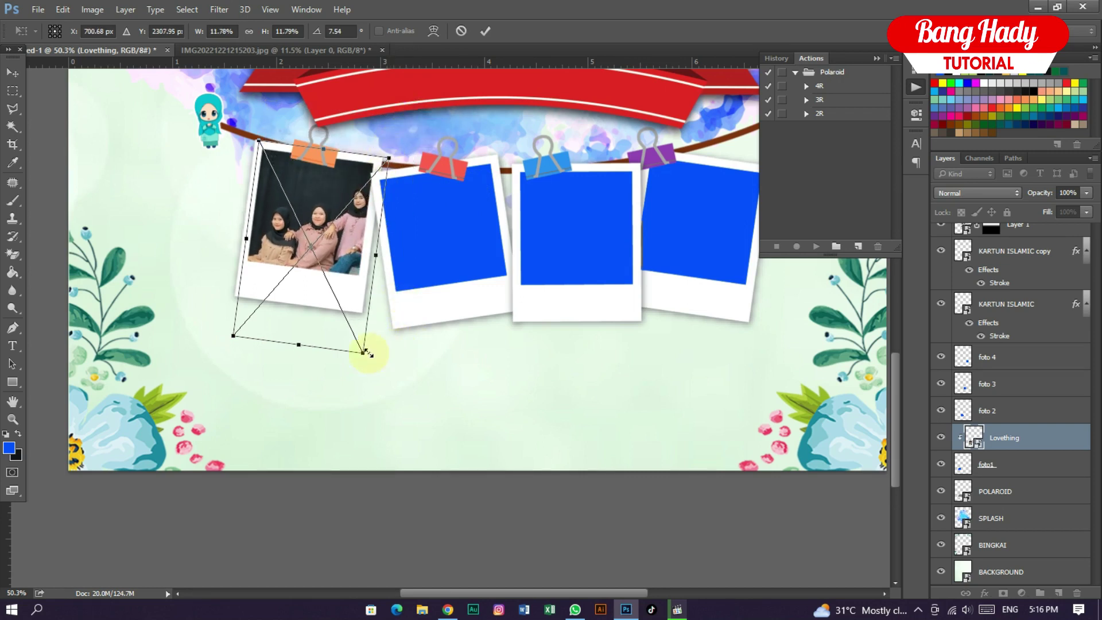
{"action": "left_click_drag", "start_coordinate": [361, 346], "coordinate": [356, 335]}
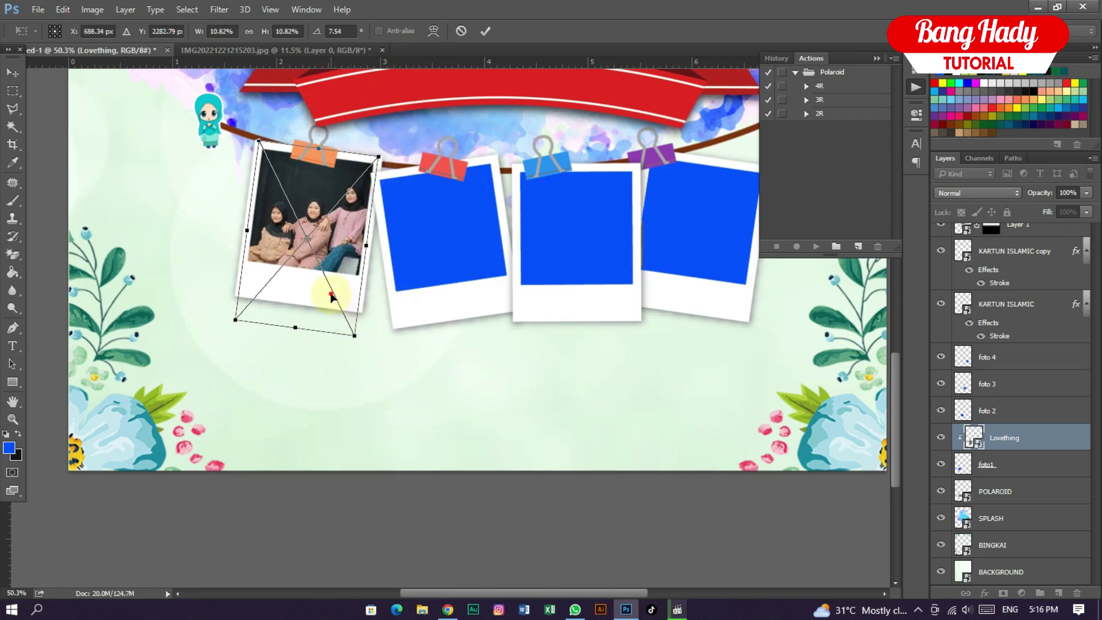
{"action": "key", "text": "Return"}
- Place Lovething_5.jpg clipped to the foto 2 layer and fit it into the second polaroid
{"action": "left_click", "coordinate": [37, 9]}
{"action": "left_click", "coordinate": [143, 248]}
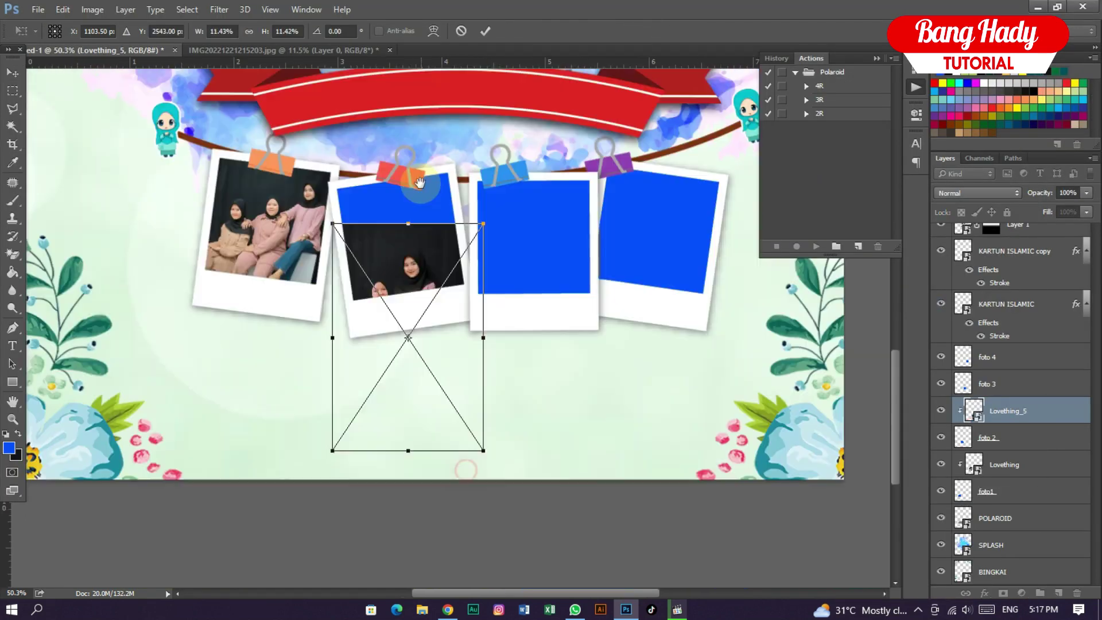
{"action": "left_click_drag", "start_coordinate": [466, 172], "coordinate": [448, 165]}
{"action": "left_click_drag", "start_coordinate": [410, 290], "coordinate": [399, 316]}
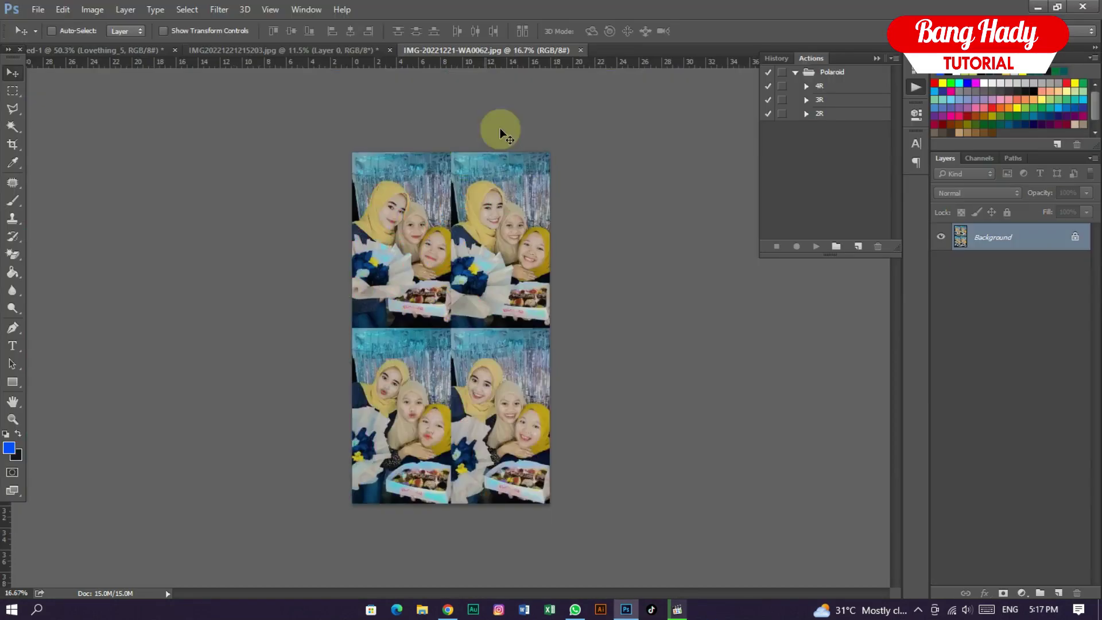
- Copy the upper-left photo of IMG-20221221-WA0062.jpg into the layout, clipped to foto 3, and scale it to fit the third polaroid
{"action": "scroll", "coordinate": [499, 129], "scroll_direction": "up", "scroll_amount": 2}
{"action": "left_click_drag", "start_coordinate": [265, 108], "coordinate": [457, 449]}
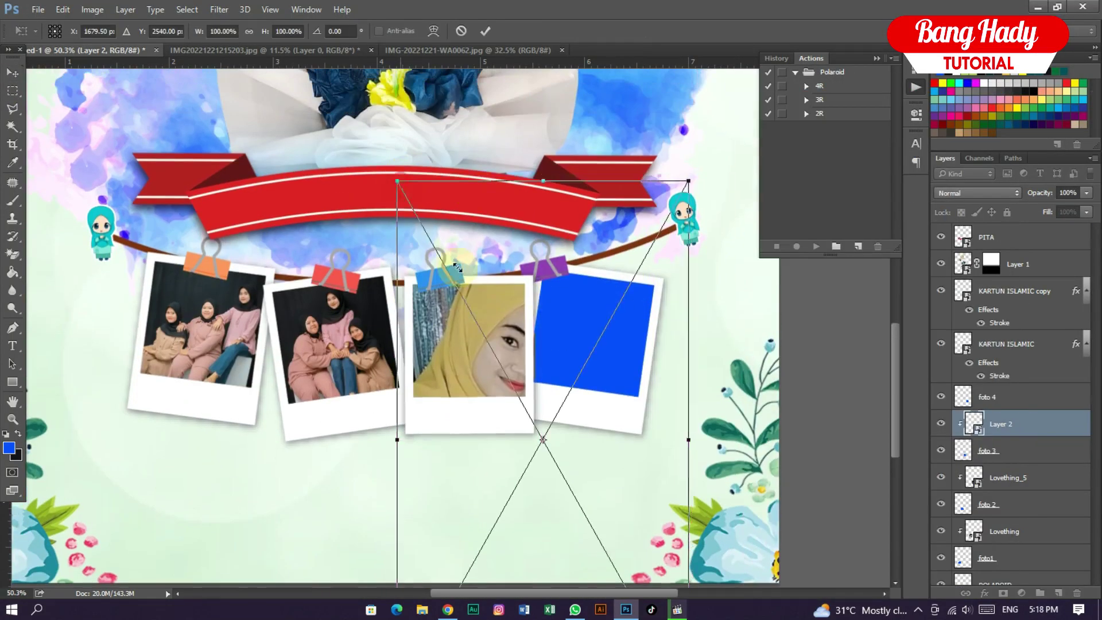
{"action": "scroll", "coordinate": [517, 368], "scroll_direction": "up", "scroll_amount": 3}
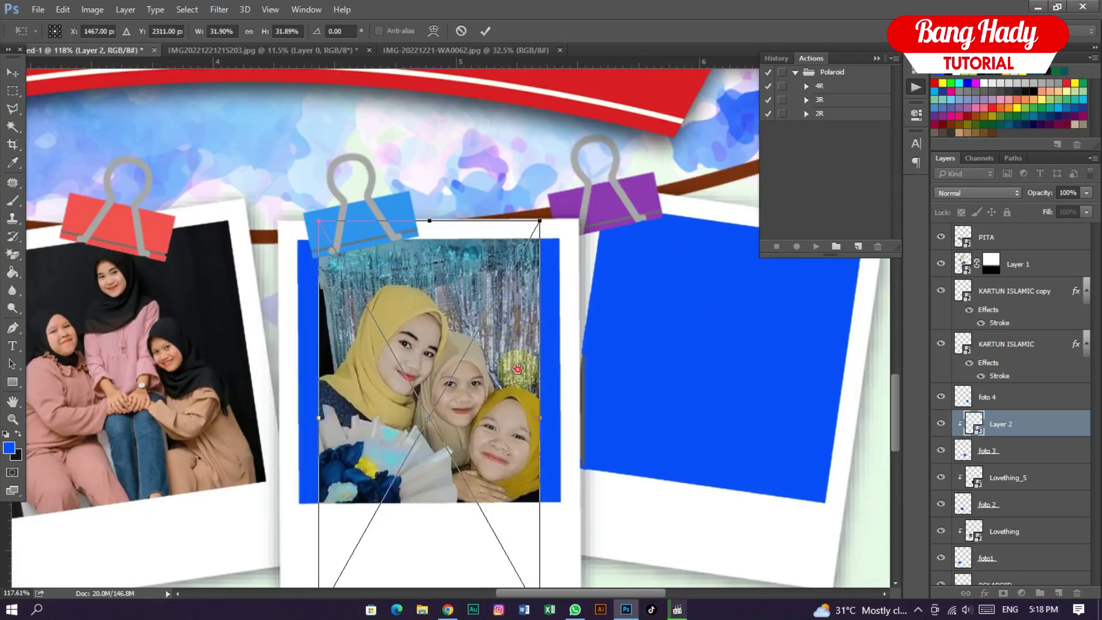
{"action": "left_click_drag", "start_coordinate": [517, 368], "coordinate": [513, 235]}
{"action": "left_click_drag", "start_coordinate": [536, 481], "coordinate": [526, 449]}
{"action": "left_click_drag", "start_coordinate": [459, 344], "coordinate": [459, 295]}
{"action": "left_click_drag", "start_coordinate": [520, 401], "coordinate": [517, 378]}
{"action": "key", "text": "Return"}
- Duplicate the third polaroid's photo layer and move the copy below the original
{"action": "key", "text": "ctrl+j"}
{"action": "left_click_drag", "start_coordinate": [1030, 424], "coordinate": [1031, 455]}
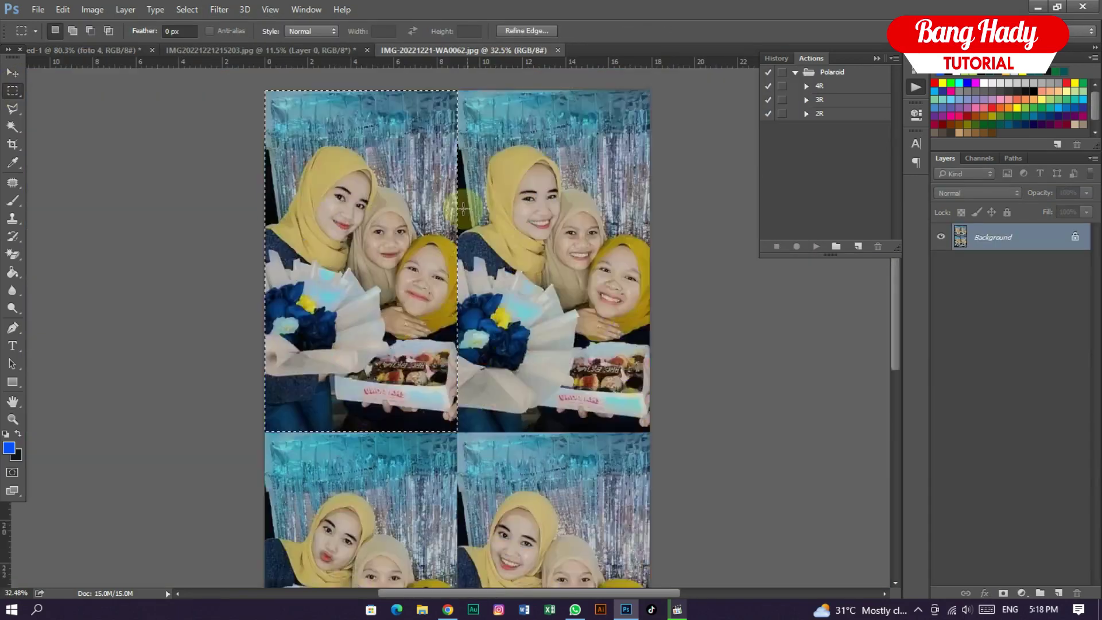
- Bring the lower-left photo of IMG-20221221-WA0062.jpg into the layout document for the fourth polaroid
{"action": "scroll", "coordinate": [463, 208], "scroll_direction": "down", "scroll_amount": 5}
{"action": "left_click_drag", "start_coordinate": [443, 546], "coordinate": [123, 44]}
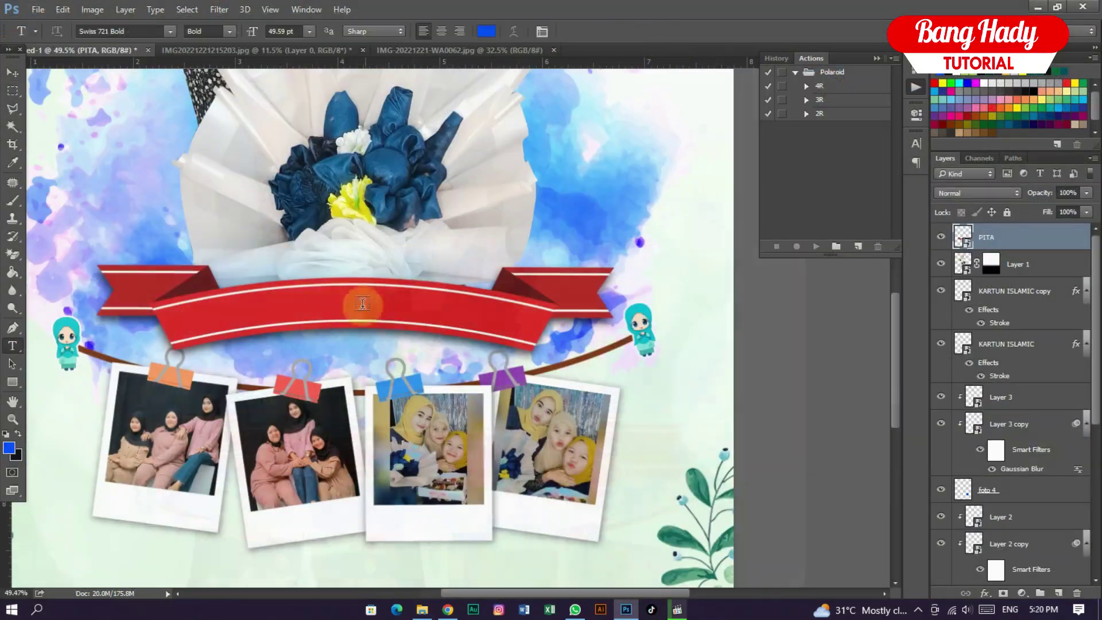
- Add the recipient's first name as white text on the red ribbon
{"action": "left_click", "coordinate": [283, 312]}
{"action": "left_click", "coordinate": [486, 31]}
{"action": "left_click", "coordinate": [697, 305]}
{"action": "left_click", "coordinate": [1013, 297]}
{"action": "type", "text": "Nuraini"}
- Set the ribbon name in Lobster 1.4 Regular and warp it with a horizontal Arc bend of +15%
{"action": "key", "text": "ctrl+a"}
{"action": "left_click", "coordinate": [147, 31]}
{"action": "type", "text": "lobr"}
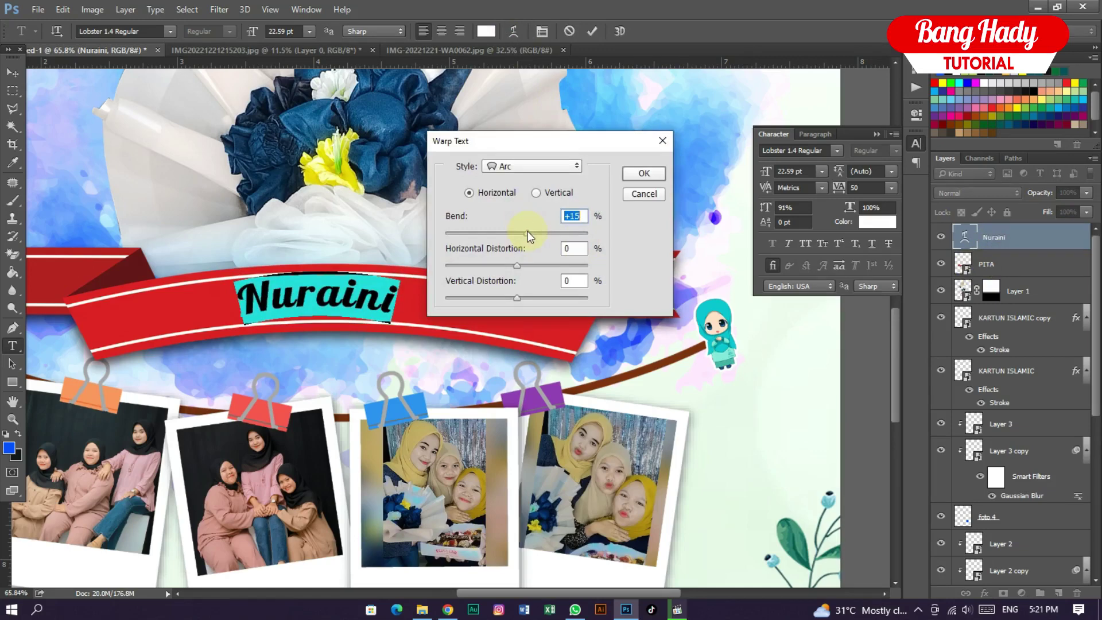
{"action": "key", "text": "Return"}
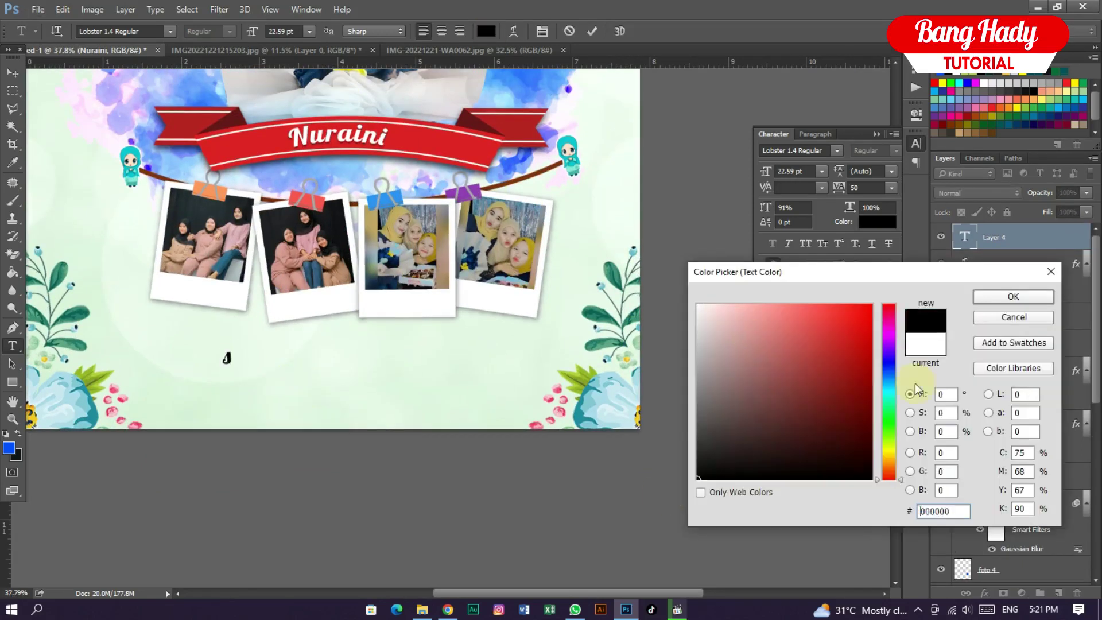
- Format the birthday greeting below the polaroids as black 12 pt text in Liar Script Regular
{"action": "left_click", "coordinate": [1013, 296]}
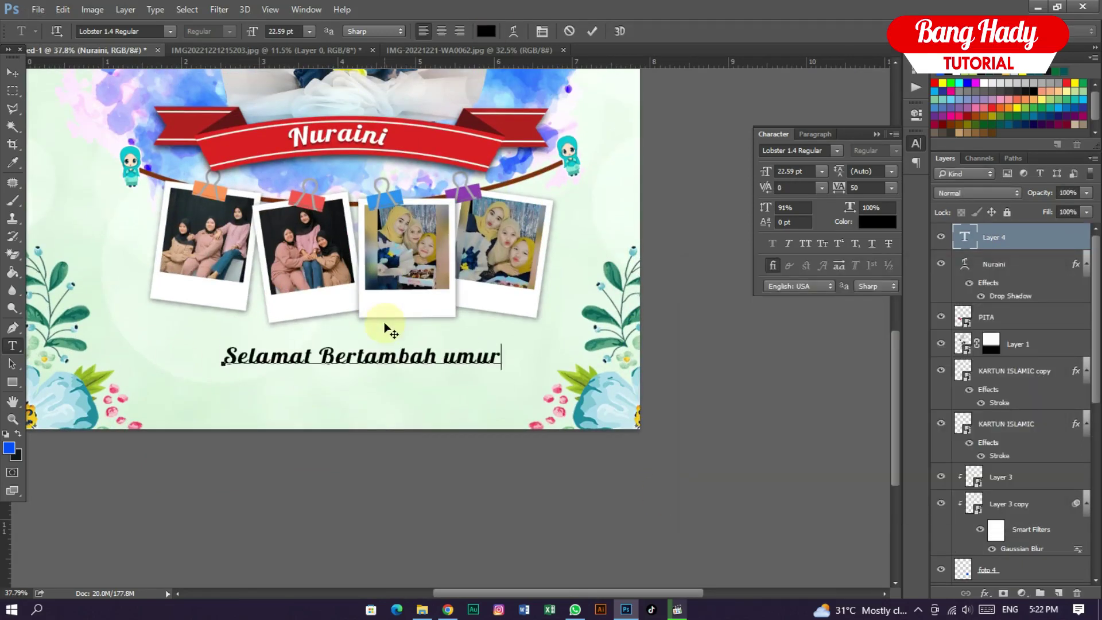
{"action": "key", "text": "ctrl+a"}
{"action": "left_click", "coordinate": [309, 31]}
{"action": "left_click", "coordinate": [314, 143]}
{"action": "left_click", "coordinate": [171, 32]}
{"action": "left_click", "coordinate": [286, 426]}
{"action": "left_click", "coordinate": [296, 360]}
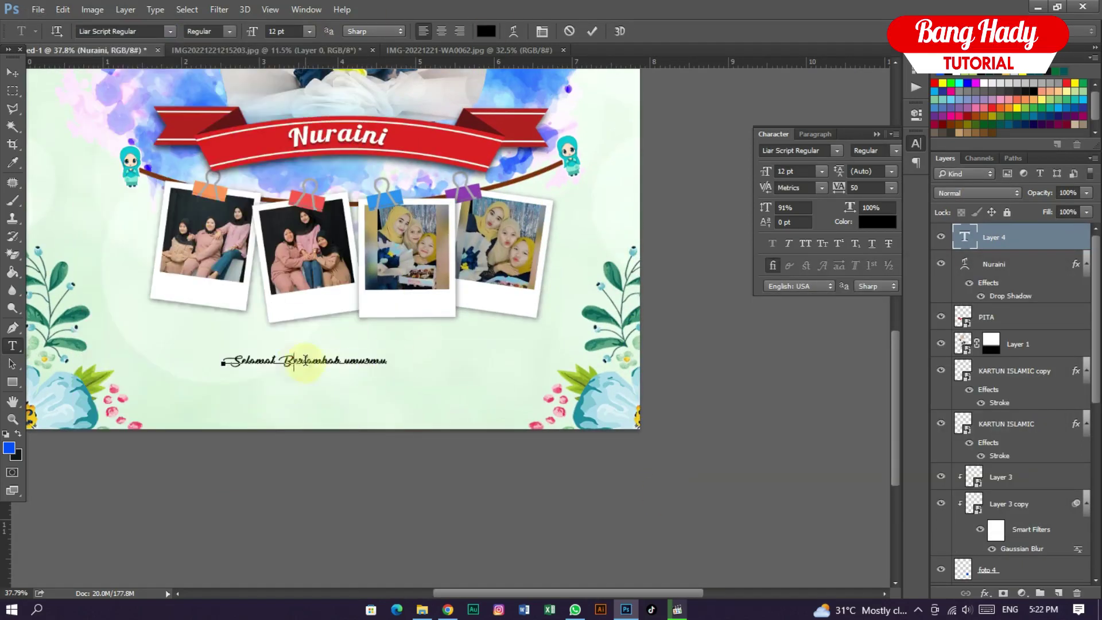
- Change the greeting's font to Butterfly Regular and shift the text slightly to the left
{"action": "key", "text": "ctrl+a"}
{"action": "left_click", "coordinate": [170, 31]}
{"action": "scroll", "coordinate": [264, 425], "scroll_direction": "down", "scroll_amount": 8}
{"action": "left_click", "coordinate": [271, 428]}
{"action": "key", "text": "ctrl+Return"}
{"action": "left_click_drag", "start_coordinate": [544, 374], "coordinate": [496, 372]}
- Break the greeting into two lines after "umurmu," and end the second line with "lagi"
{"action": "scroll", "coordinate": [310, 383], "scroll_direction": "up", "scroll_amount": 4}
{"action": "left_click", "coordinate": [345, 349]}
{"action": "key", "text": "Return"}
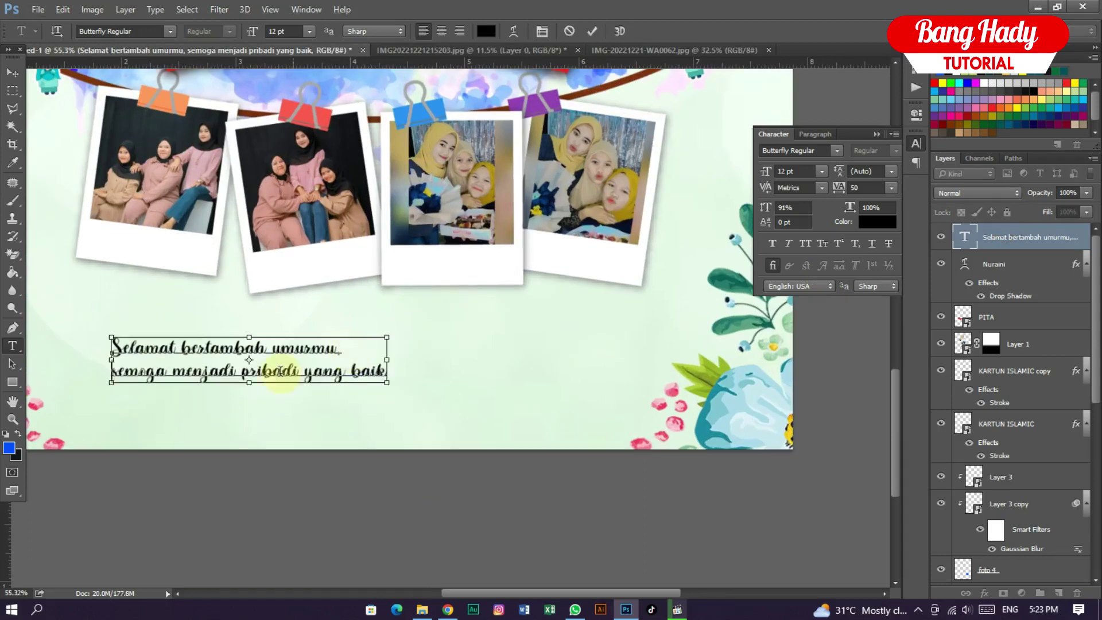
{"action": "key", "text": "BackSpace"}
{"action": "type", "text": "lagi"}
- Center the greeting text below the polaroids and add a Stroke effect to its layer
{"action": "key", "text": "ctrl+a"}
{"action": "left_click", "coordinate": [441, 31]}
{"action": "left_click_drag", "start_coordinate": [195, 363], "coordinate": [436, 350]}
{"action": "key", "text": "ctrl+Return"}
{"action": "left_click", "coordinate": [985, 593]}
{"action": "left_click", "coordinate": [989, 459]}
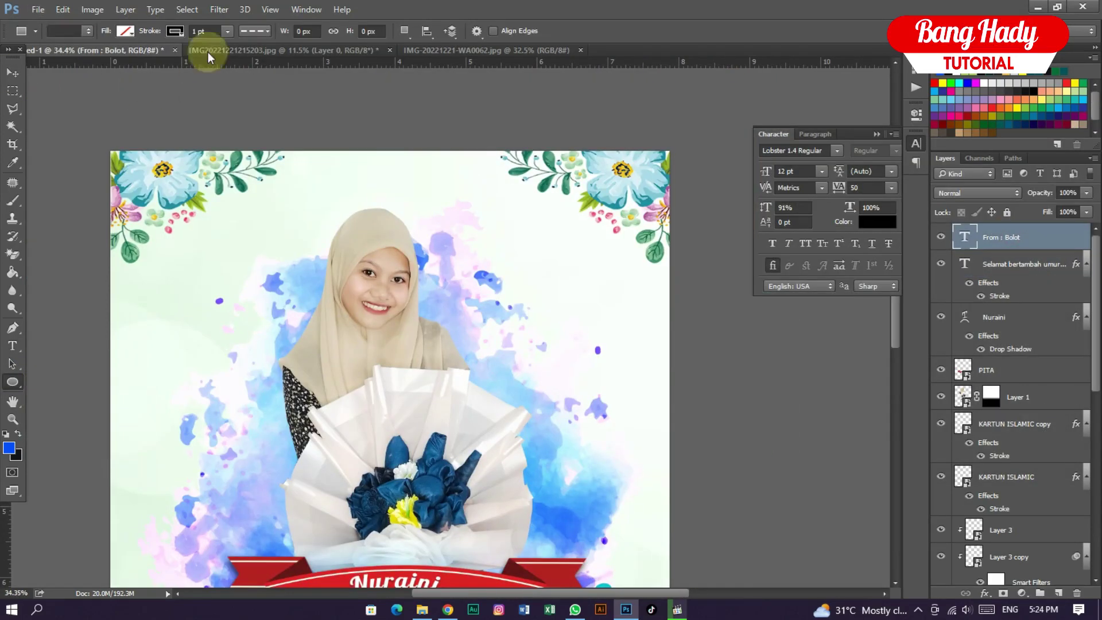
- Draw an ellipse about 2455 × 1591 px around the portrait and adjust its width and position
{"action": "left_click_drag", "start_coordinate": [190, 181], "coordinate": [548, 462]}
{"action": "key", "text": "ctrl+t"}
{"action": "left_click_drag", "start_coordinate": [547, 323], "coordinate": [580, 333]}
{"action": "scroll", "coordinate": [353, 172], "scroll_direction": "up", "scroll_amount": 3}
{"action": "key", "text": "Return"}
- Add the red heading "Barakallah fii Umrik" along the top of the ellipse path
{"action": "key", "text": "t"}
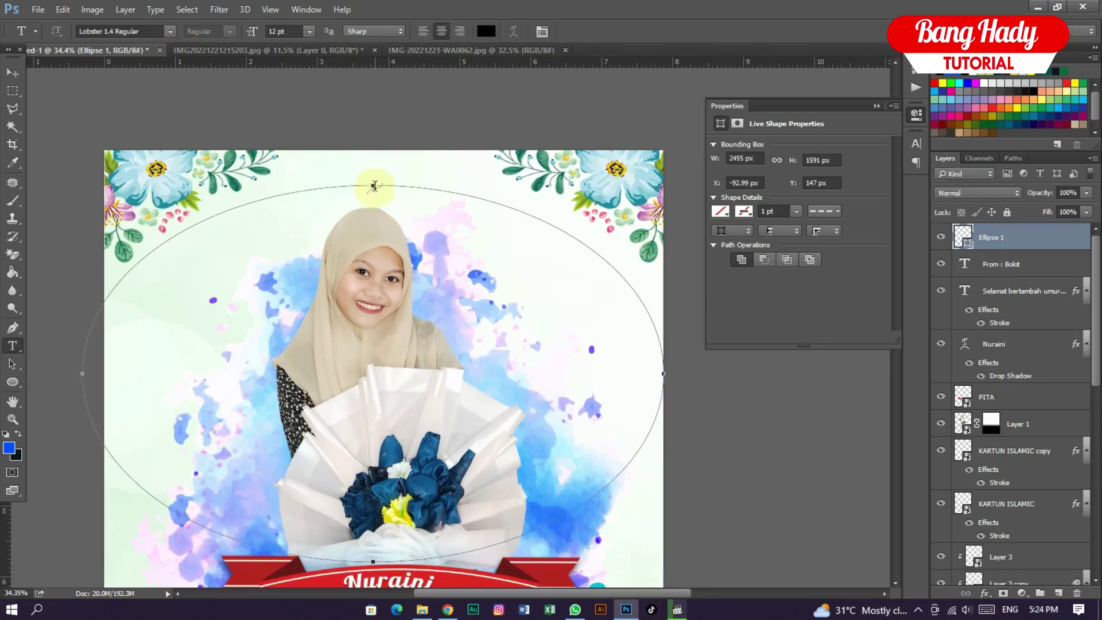
{"action": "left_click", "coordinate": [373, 185]}
{"action": "left_click", "coordinate": [487, 31]}
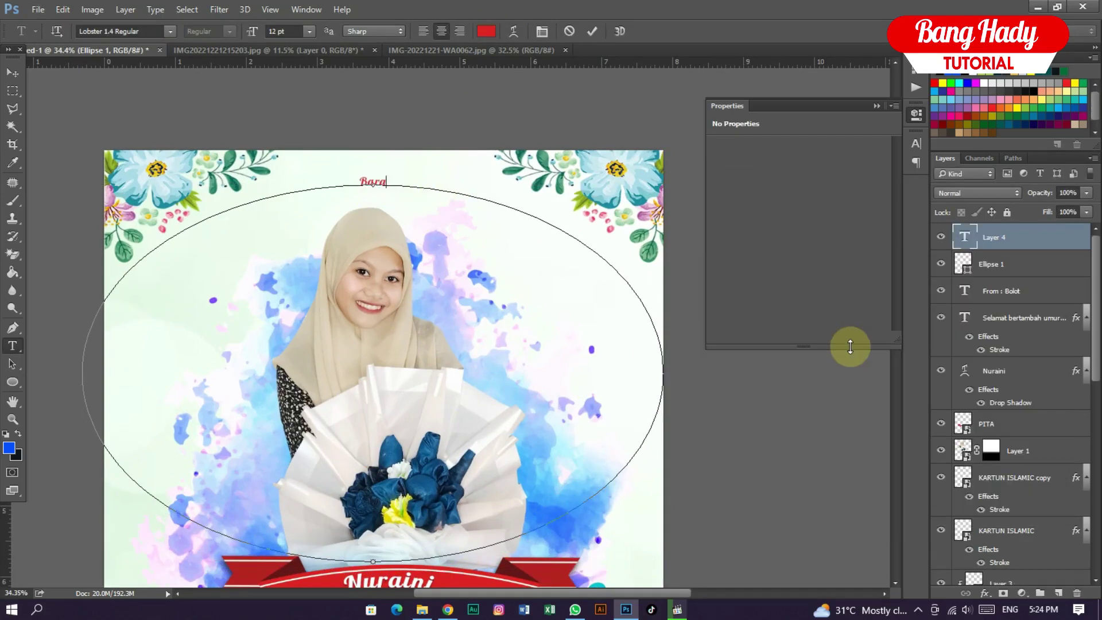
{"action": "type", "text": "kallah fii Umrik"}
- Enlarge the curved heading to 36 pt and move it slightly into place above the portrait
{"action": "key", "text": "ctrl+a"}
{"action": "left_click_drag", "start_coordinate": [250, 32], "coordinate": [268, 46]}
{"action": "key", "text": "ctrl+Return"}
{"action": "key", "text": "v"}
{"action": "left_click_drag", "start_coordinate": [397, 189], "coordinate": [393, 198]}
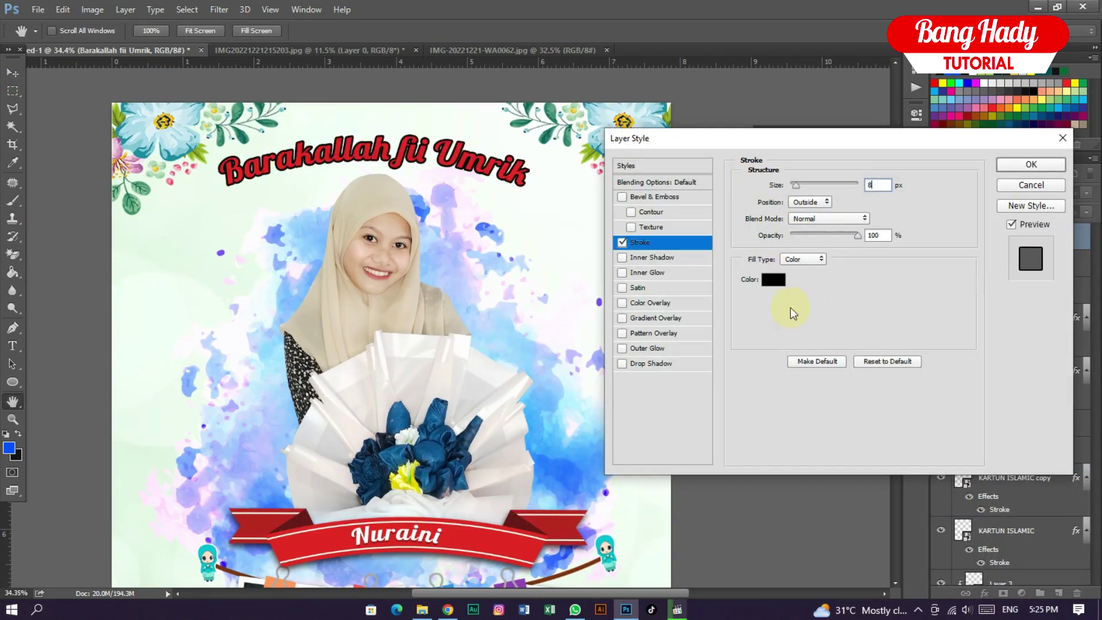
- Add a Drop Shadow to the curved heading's layer style
{"action": "left_click", "coordinate": [640, 363]}
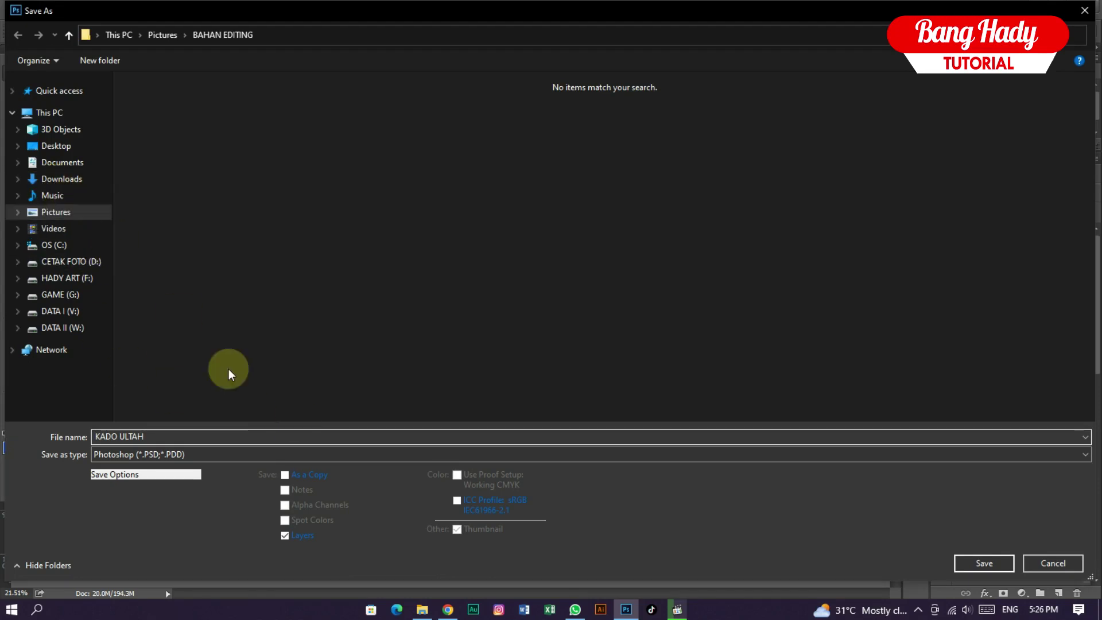
- Save the layout as the Photoshop file KADO ULTAH in BAHAN EDITING with Maximize Compatibility enabled
{"action": "left_click", "coordinate": [982, 563]}
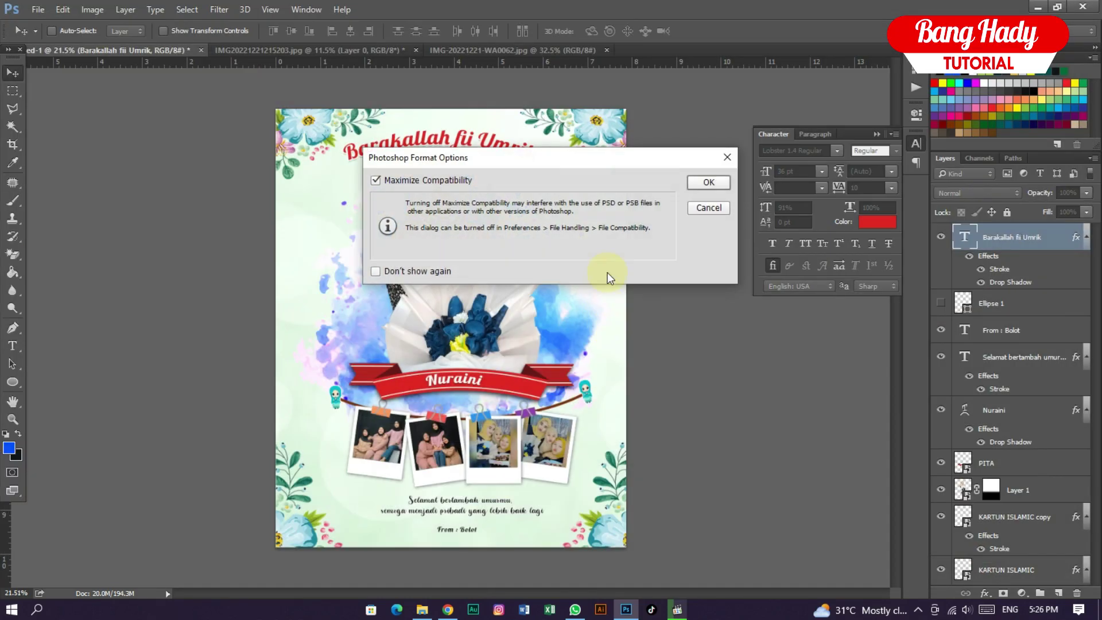
{"action": "left_click", "coordinate": [701, 185]}
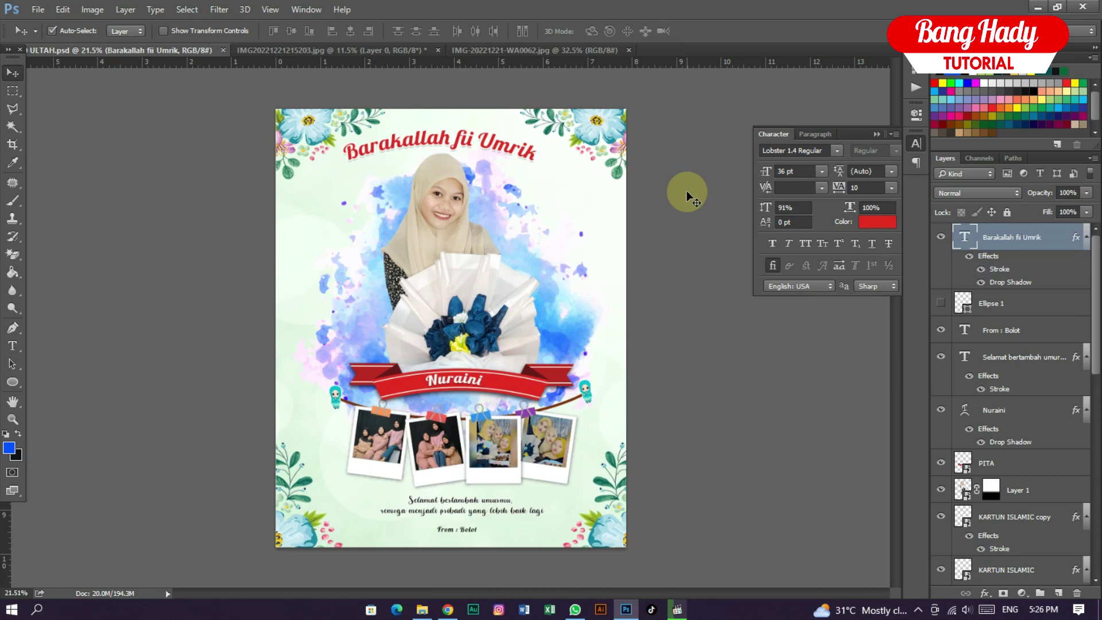
- Start saving another version of the layout and open the choice of file formats
{"action": "key", "text": "ctrl+shift+s"}
{"action": "left_click", "coordinate": [173, 454]}
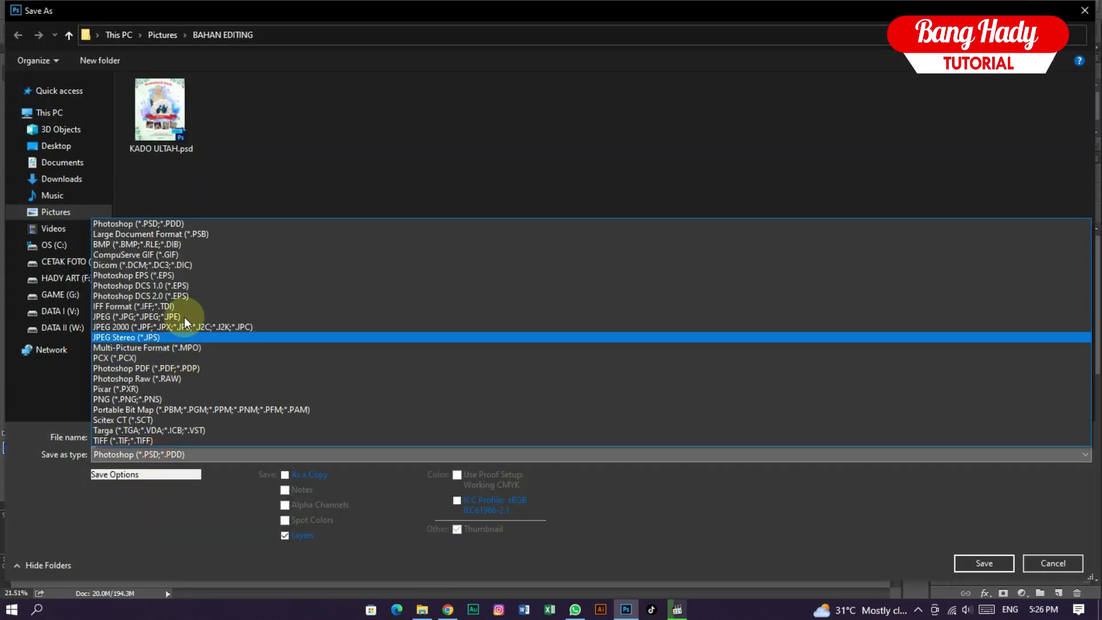